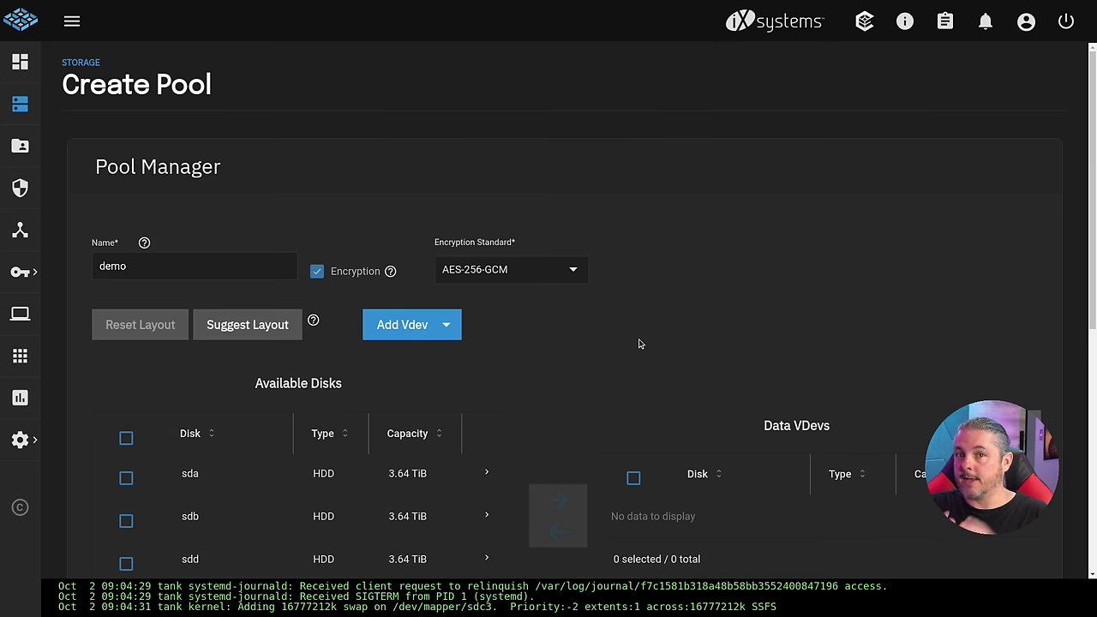
- Sort the available disks by capacity and move the four 1.82 TiB disks (sdl, sdj, sdh, sdf) into the data vdev
scroll(600, 297, down, 2)
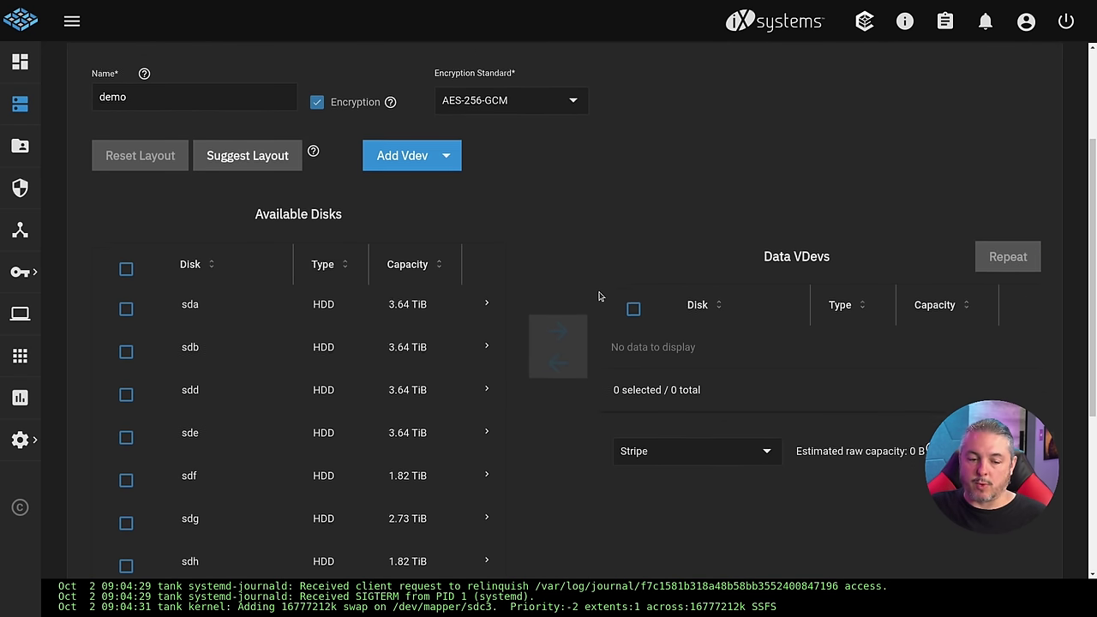
click(407, 252)
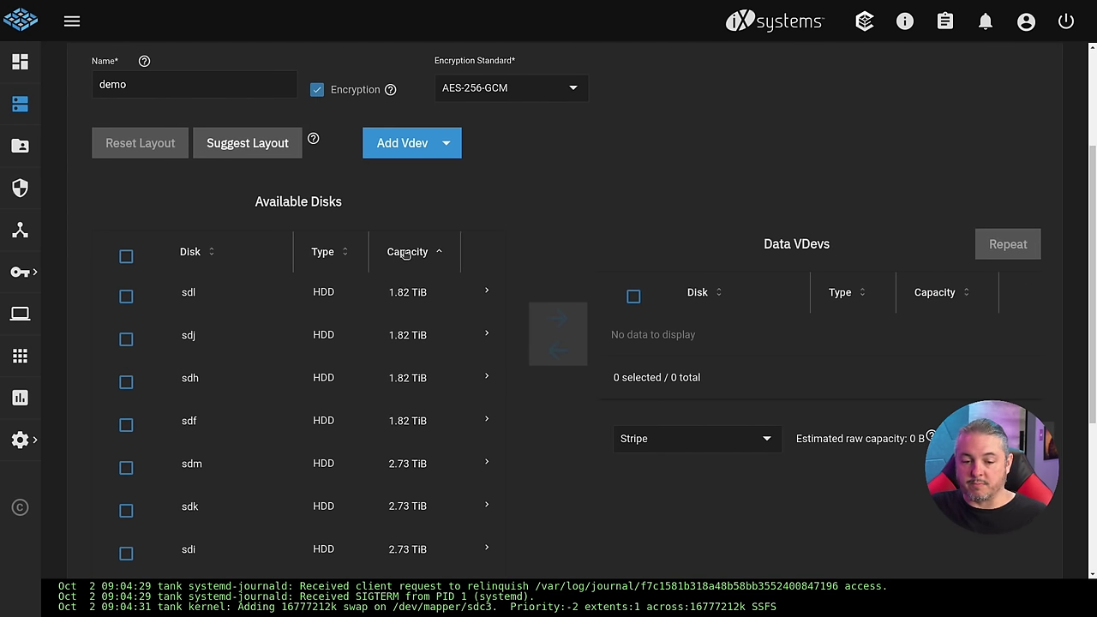
click(126, 297)
click(126, 338)
click(126, 383)
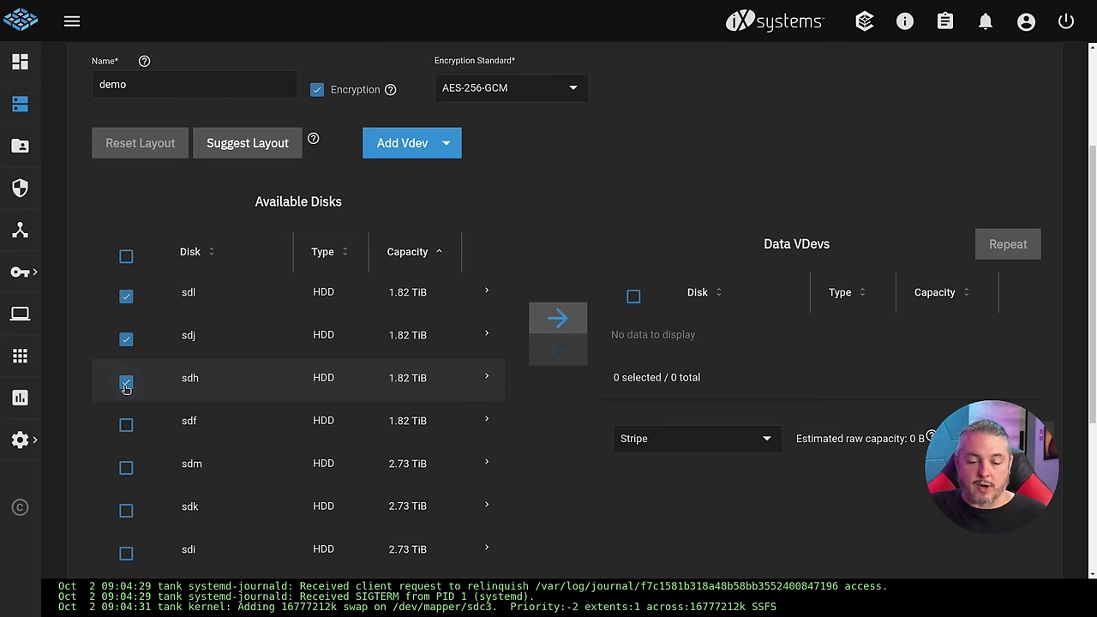
click(126, 423)
click(558, 318)
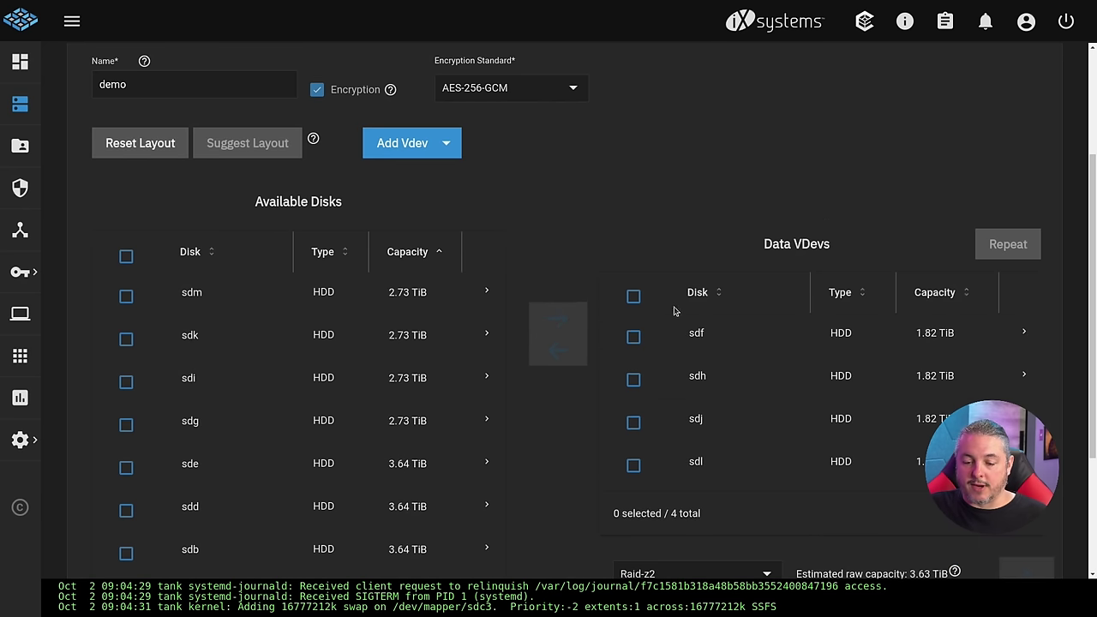
- Set the layout of the data vdev containing the 1.82 TiB disks to Raid-z
scroll(671, 348, down, 2)
click(671, 388)
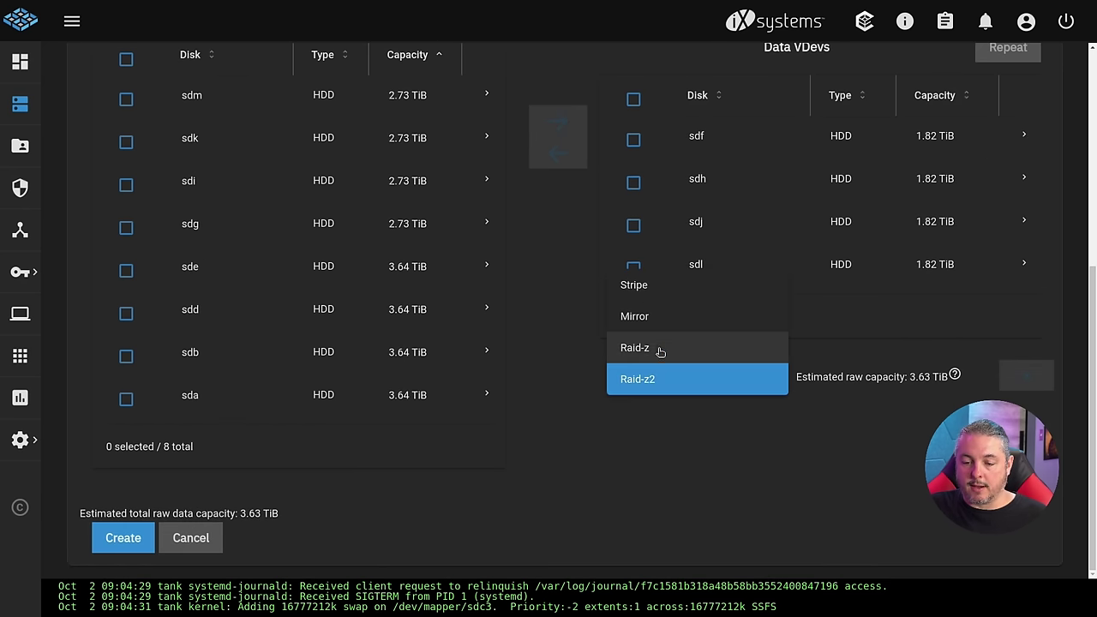
click(657, 350)
scroll(600, 426, up, 3)
scroll(604, 424, down, 2)
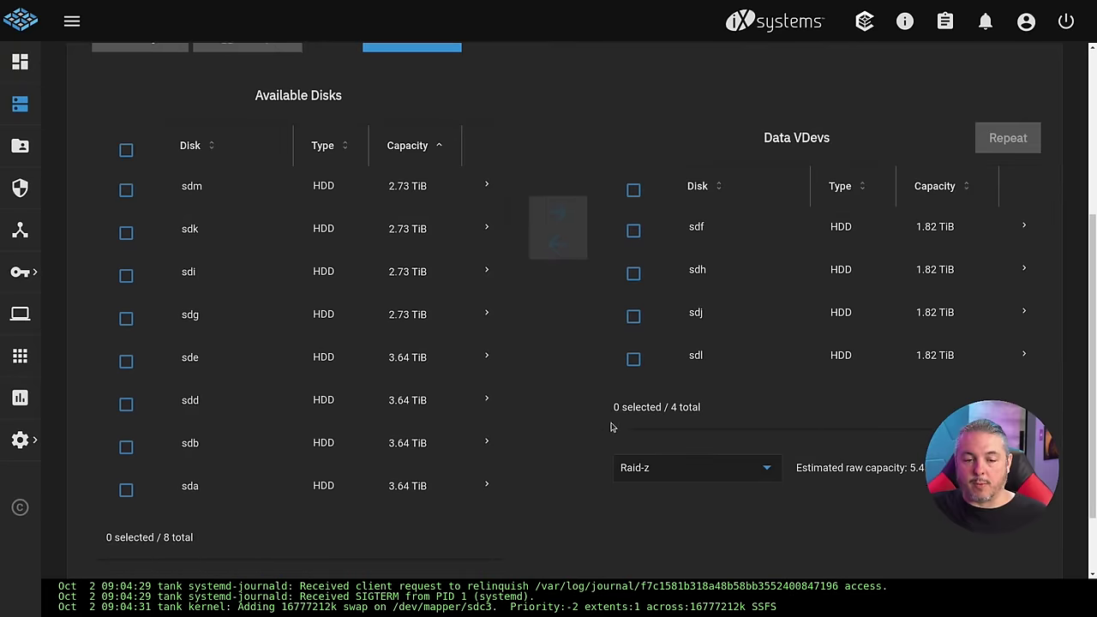
- Add a second data vdev and move the four 2.73 TiB disks (sdm, sdk, sdi, sdg) into it
scroll(604, 423, up, 2)
click(422, 225)
click(437, 82)
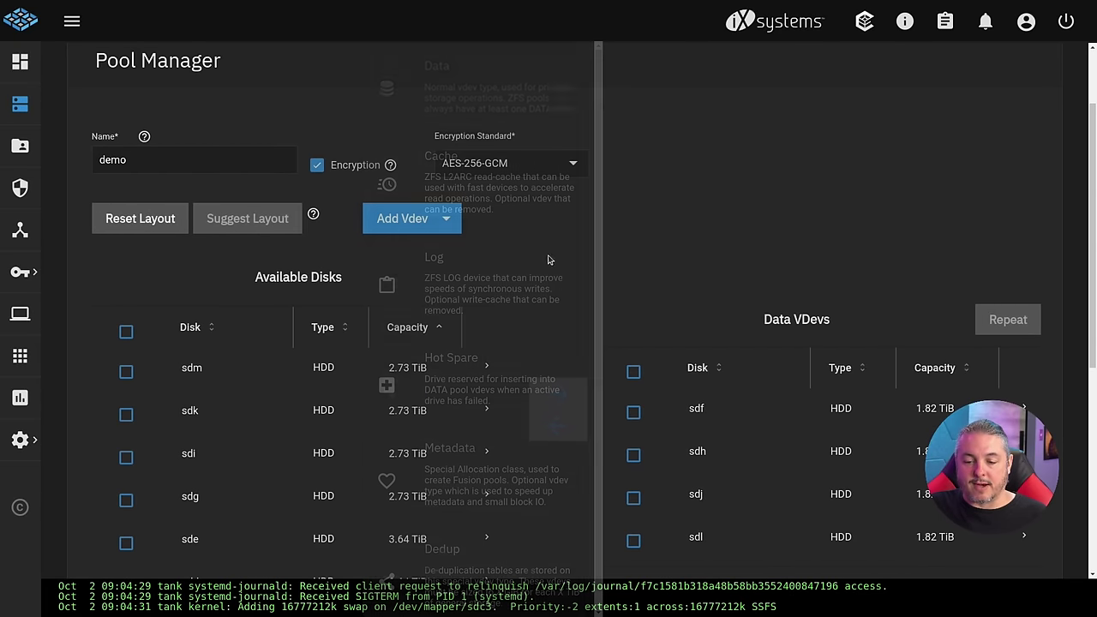
scroll(582, 342, down, 5)
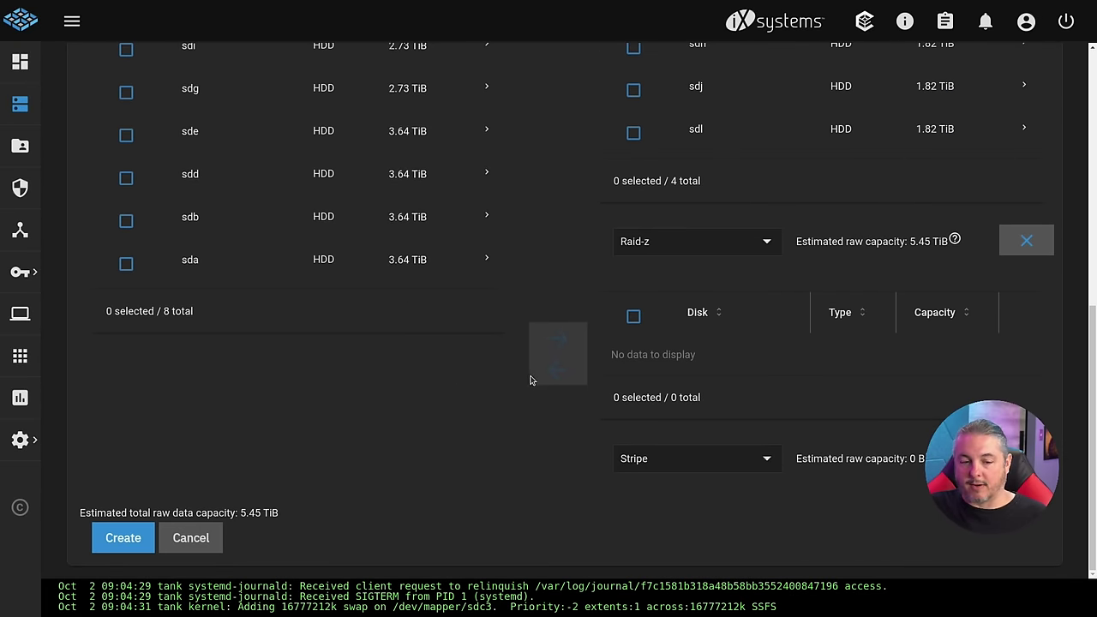
scroll(531, 379, up, 3)
click(125, 237)
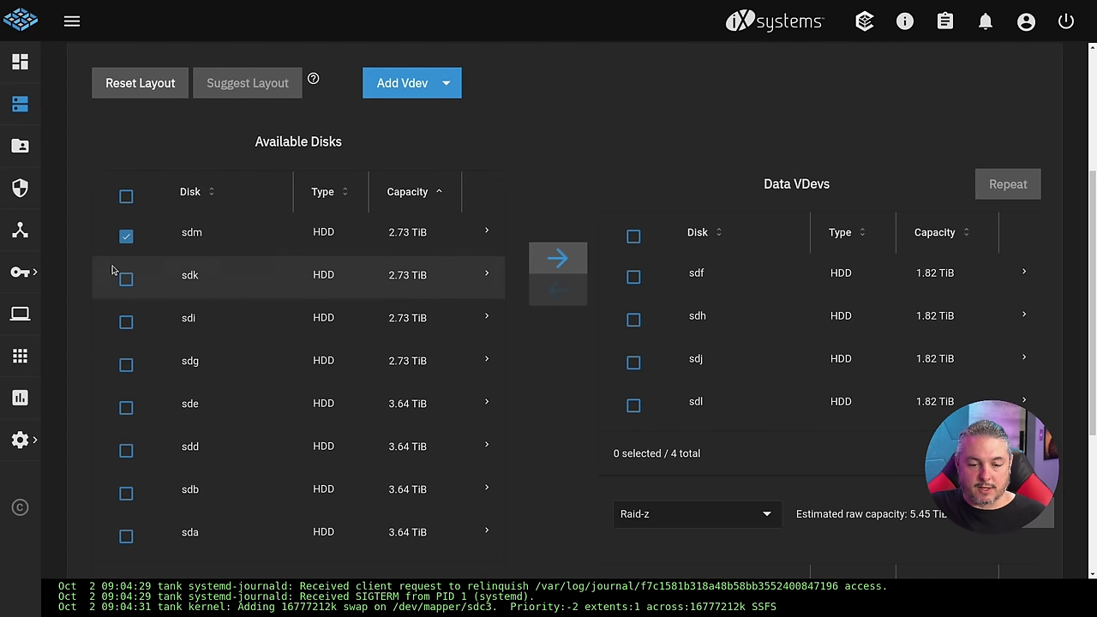
click(122, 280)
click(125, 321)
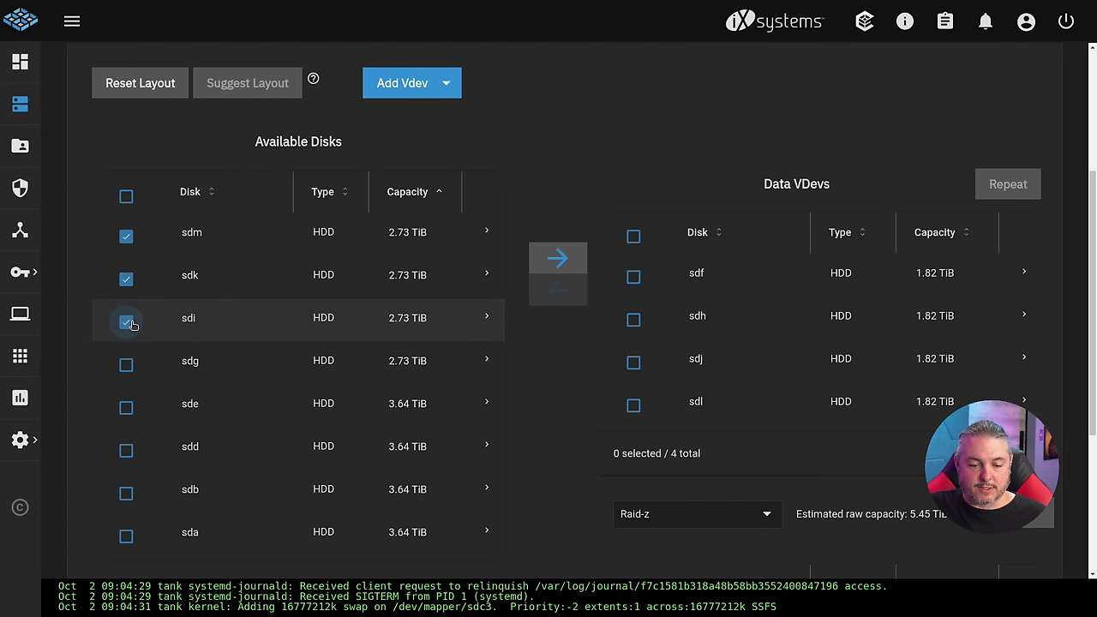
click(126, 362)
scroll(549, 385, down, 3)
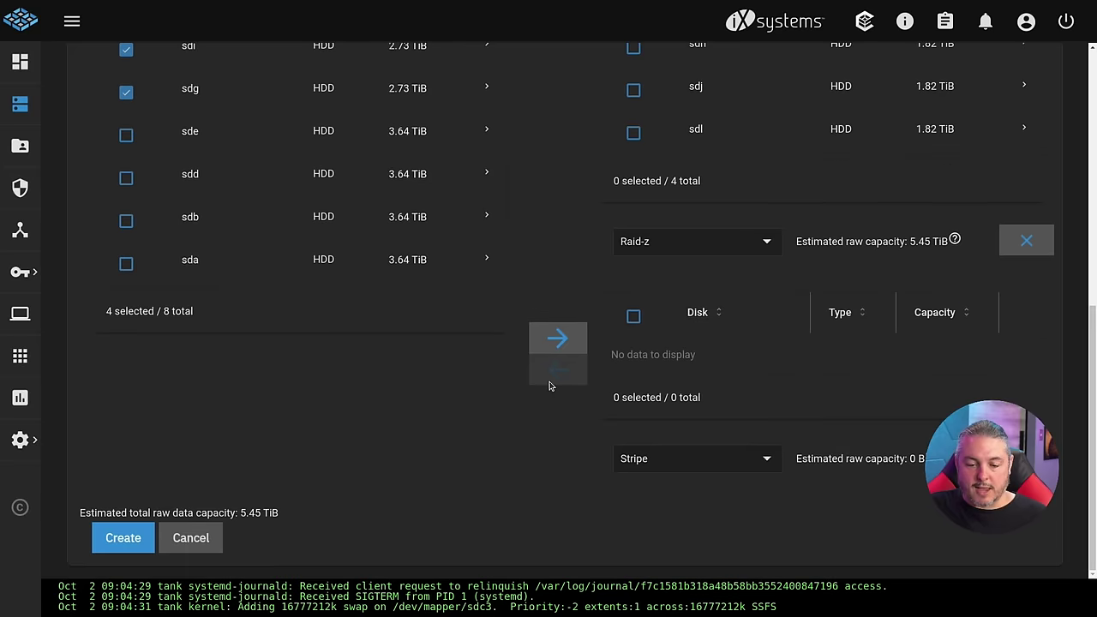
click(556, 343)
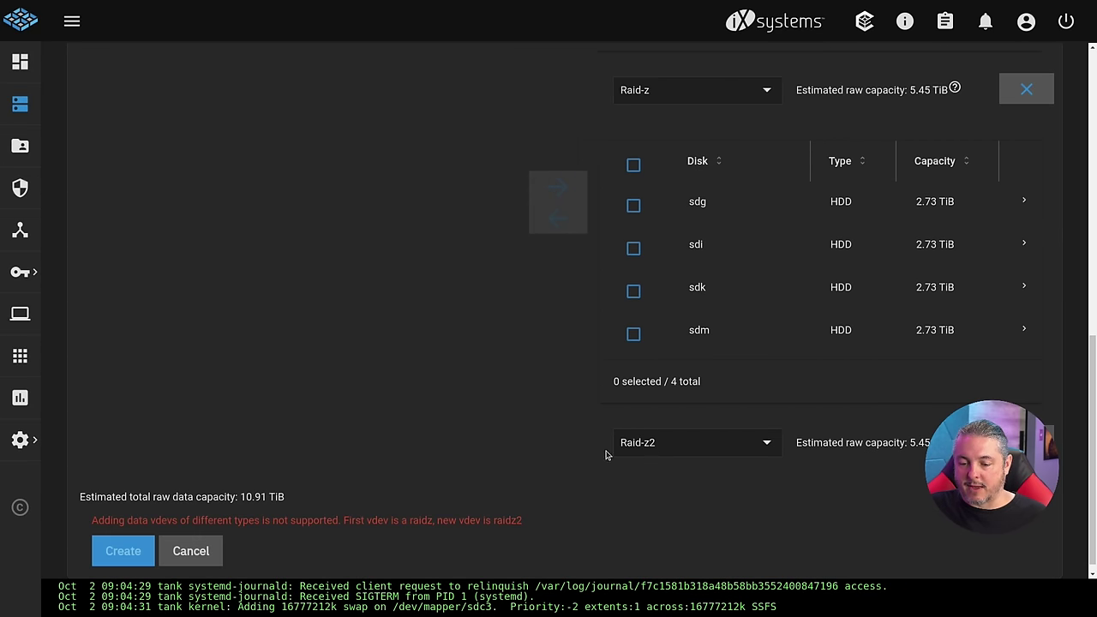
- Check the vdev type message and set the second data vdev's layout to Raid-z
scroll(386, 488, up, 1)
scroll(96, 533, down, 2)
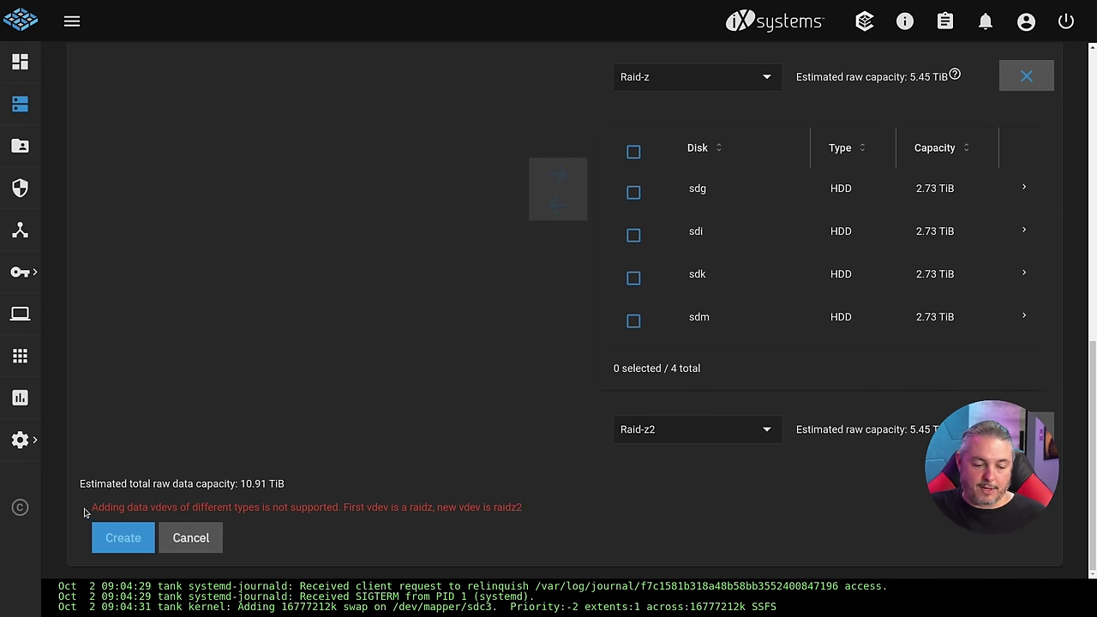
drag(84, 513, 602, 516)
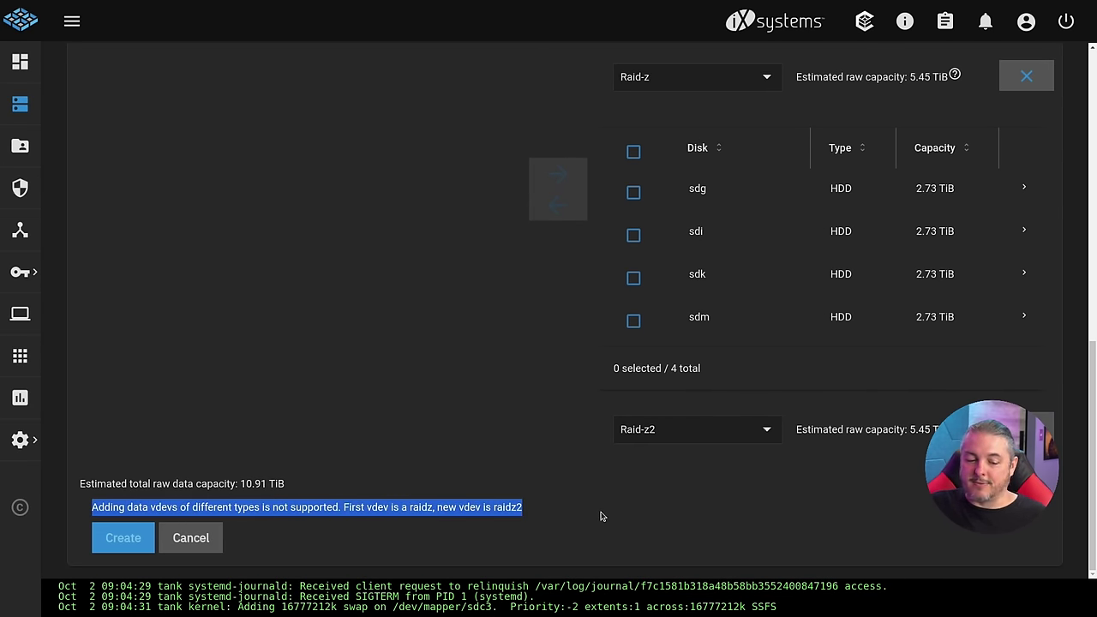
click(667, 440)
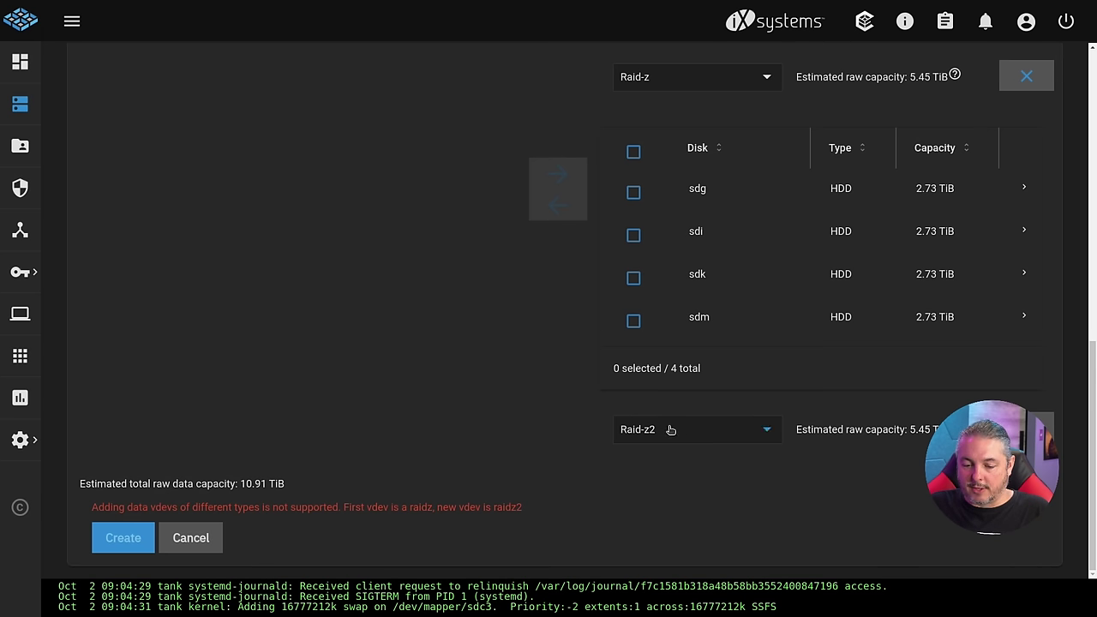
click(671, 429)
click(661, 401)
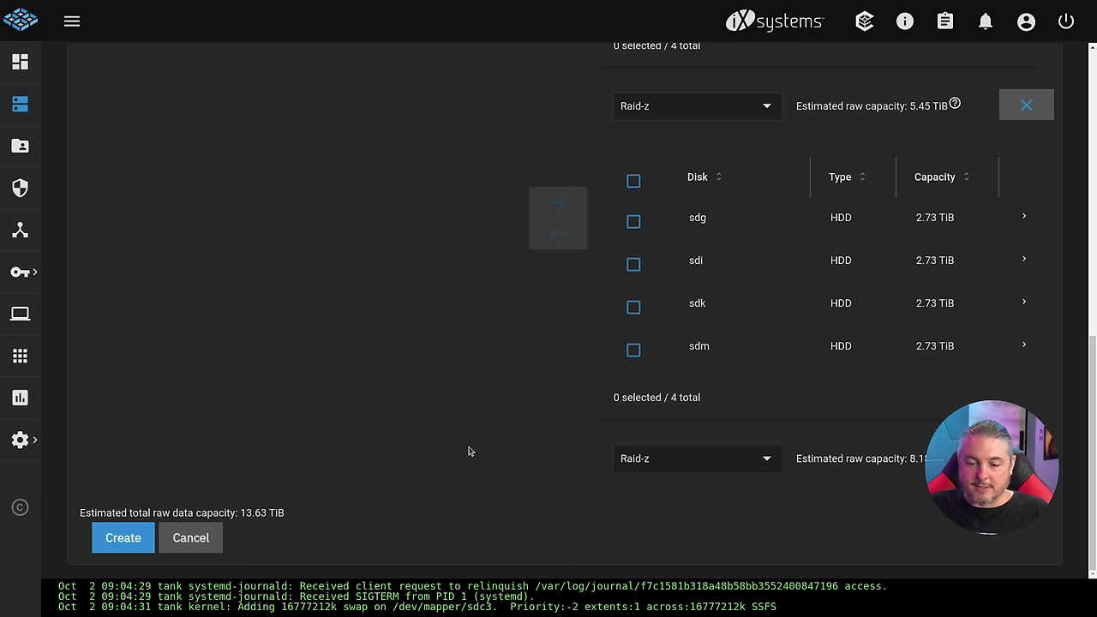
- Remove disk sdm from the second data vdev and read the message about the number of disks
click(633, 350)
click(561, 238)
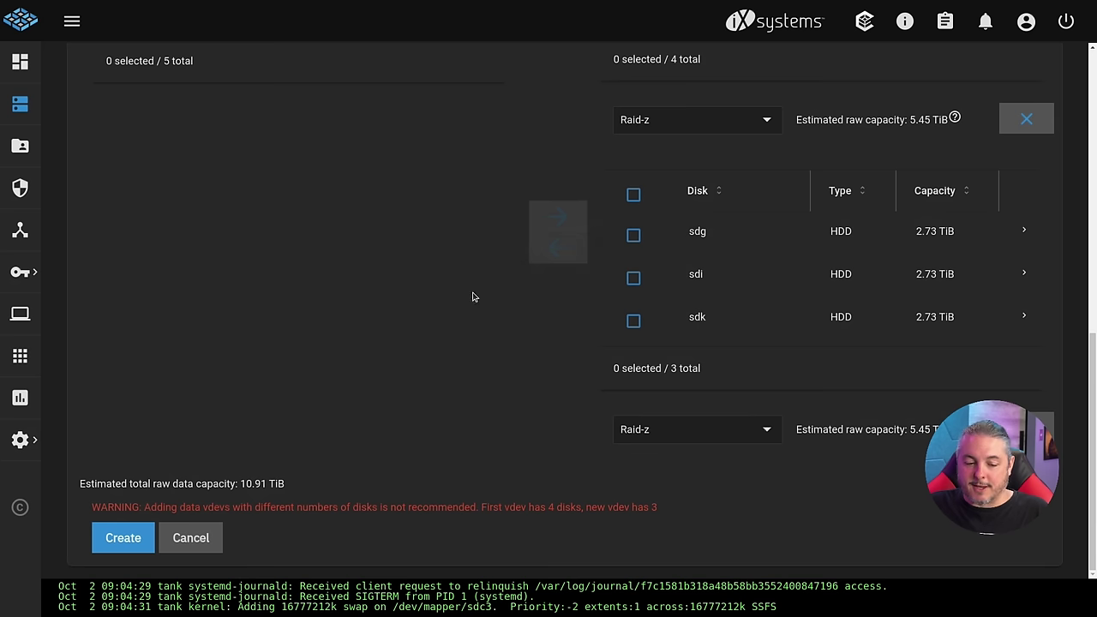
drag(93, 505, 426, 522)
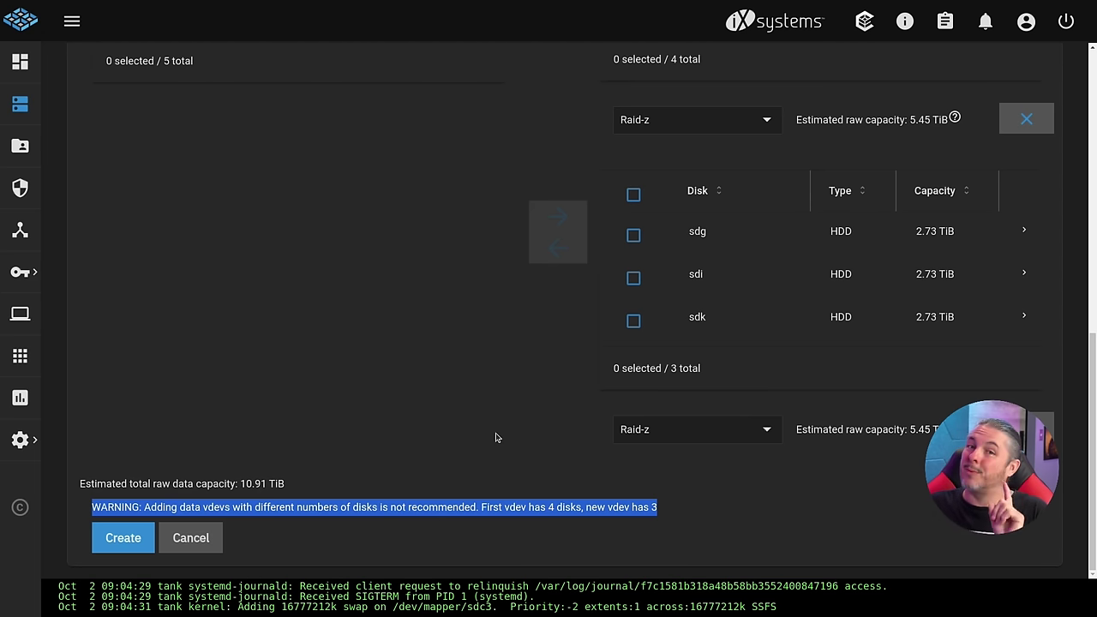
- Return all remaining disks in the second data vdev (sdg, sdi, sdk) to the available disks
scroll(495, 438, up, 6)
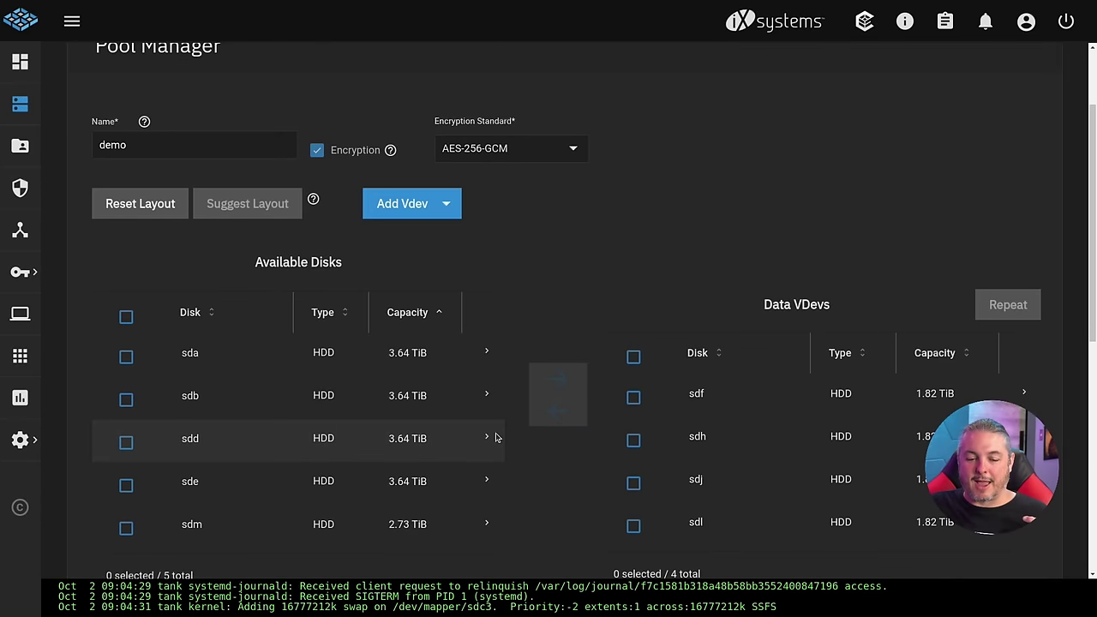
scroll(496, 438, down, 3)
scroll(495, 438, down, 3)
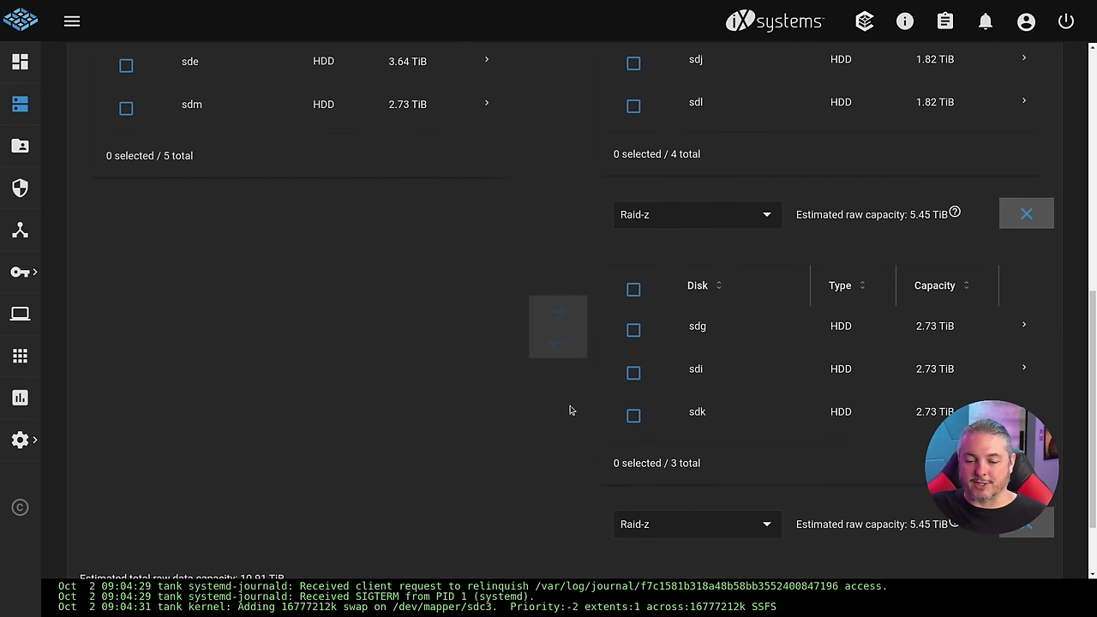
click(633, 287)
click(558, 339)
- Review the pool settings, available disks, data vdev layout and estimated raw capacity
scroll(462, 391, up, 5)
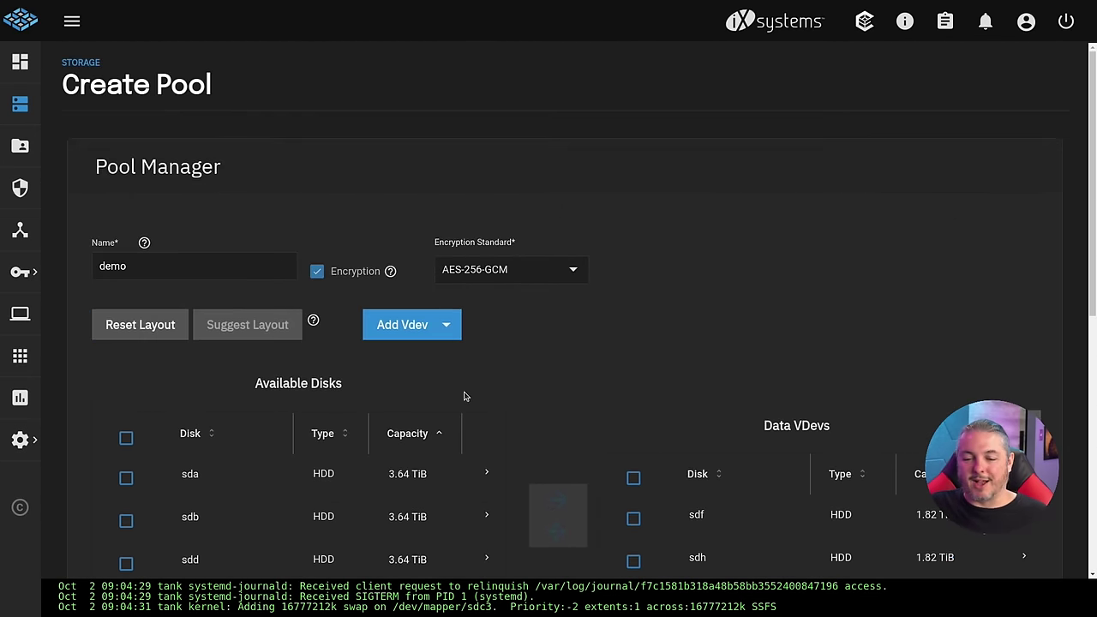
scroll(463, 392, down, 3)
scroll(733, 304, down, 2)
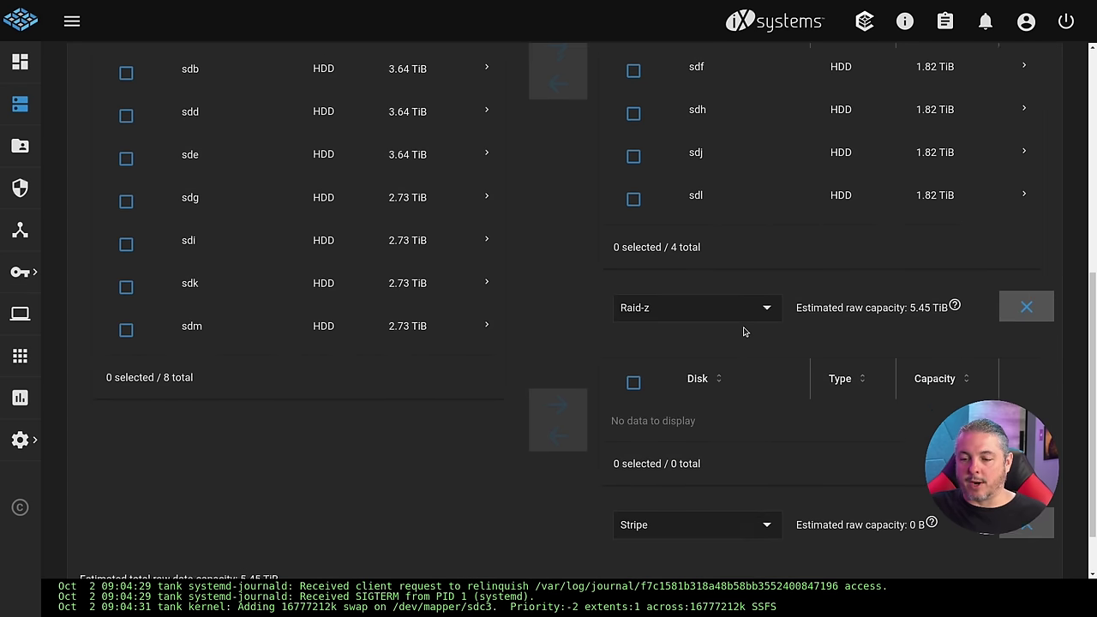
scroll(754, 283, up, 3)
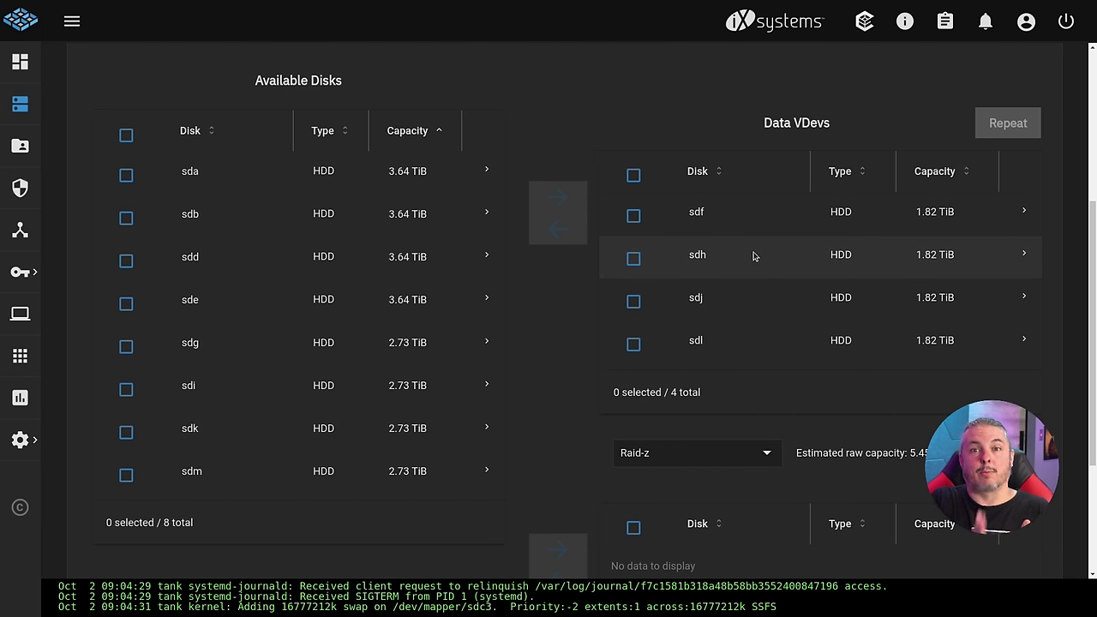
scroll(471, 344, down, 3)
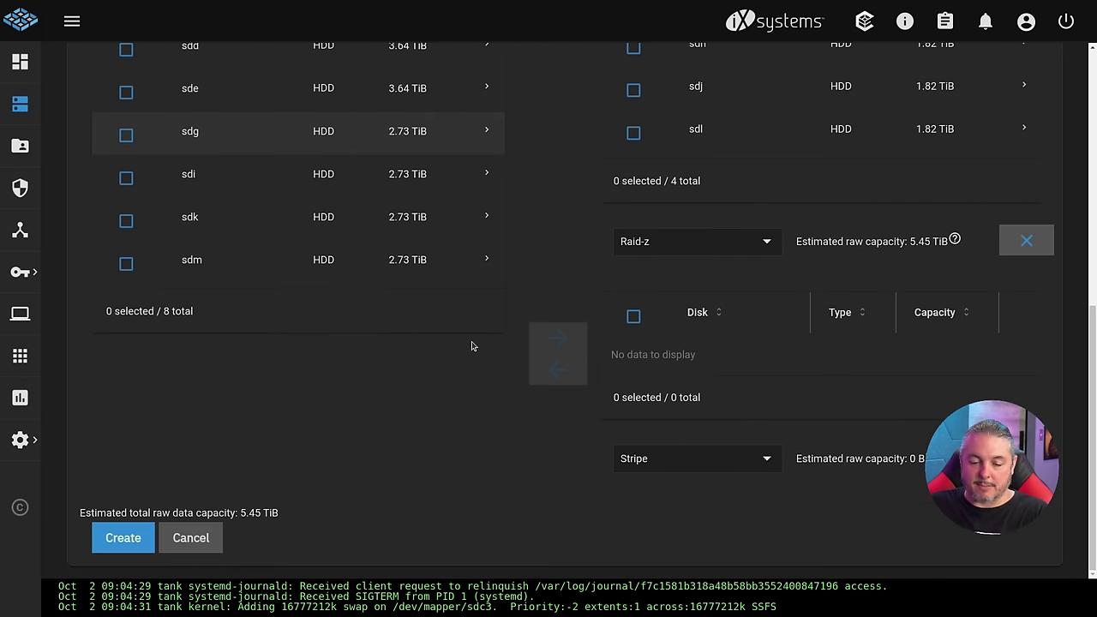
scroll(471, 346, up, 7)
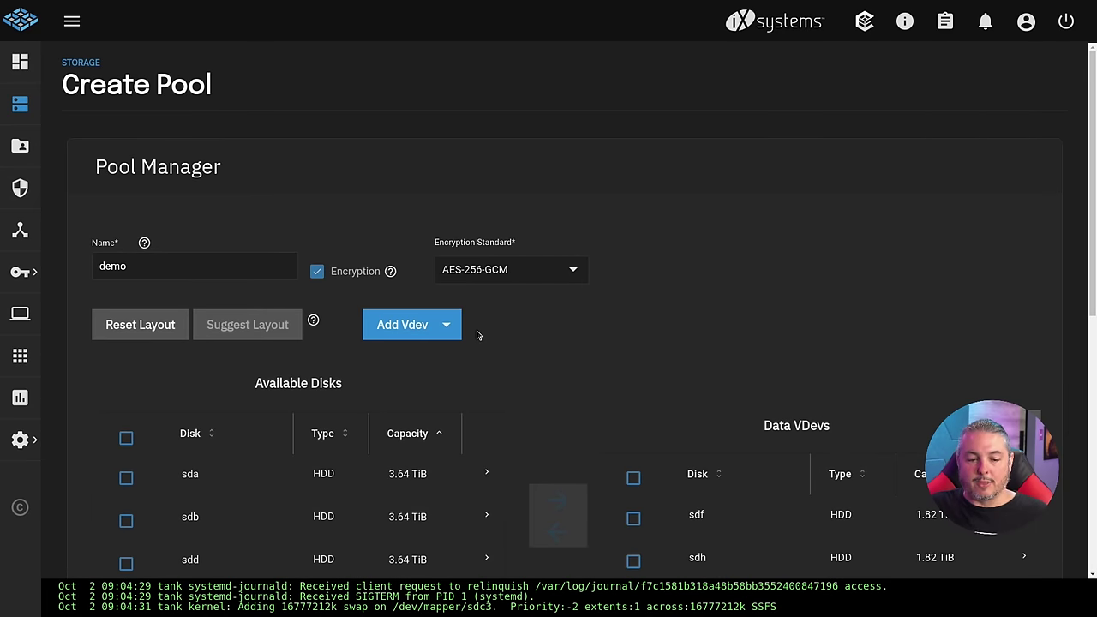
scroll(488, 326, down, 5)
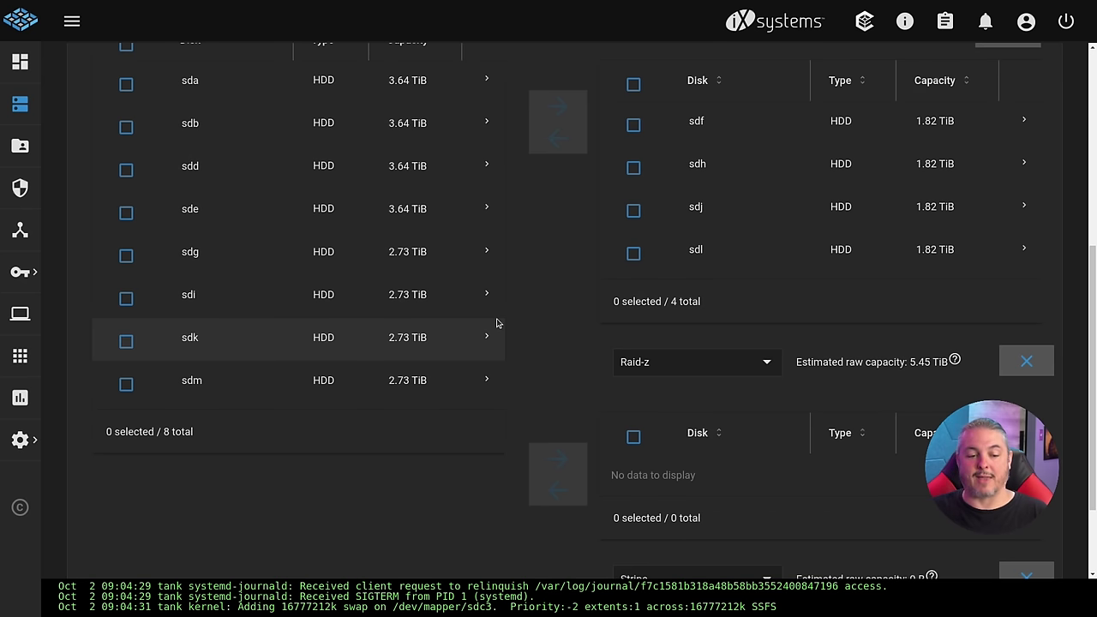
scroll(363, 304, down, 2)
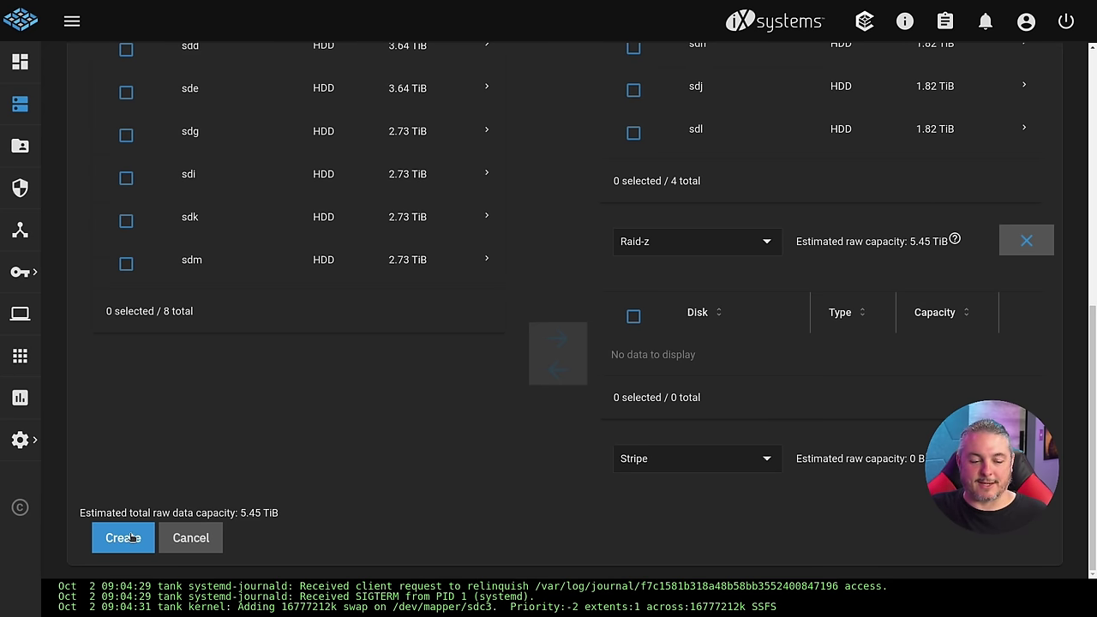
scroll(359, 483, up, 5)
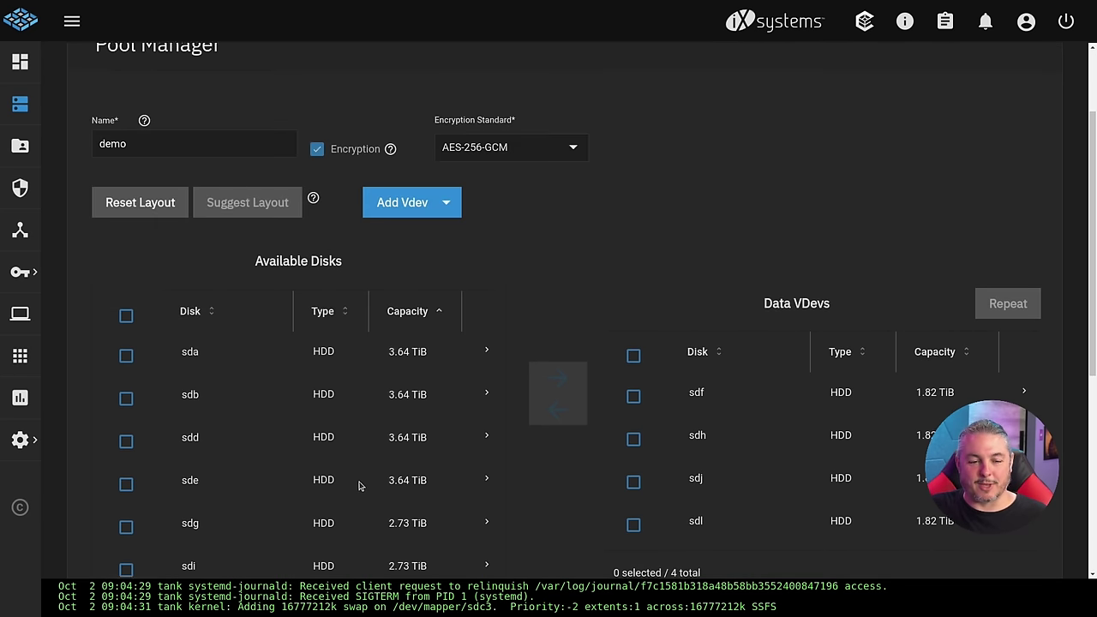
scroll(360, 486, down, 4)
scroll(359, 486, down, 1)
- Create the encrypted demo pool, confirming erasure of the added disks, and finish without downloading the encryption key
click(129, 540)
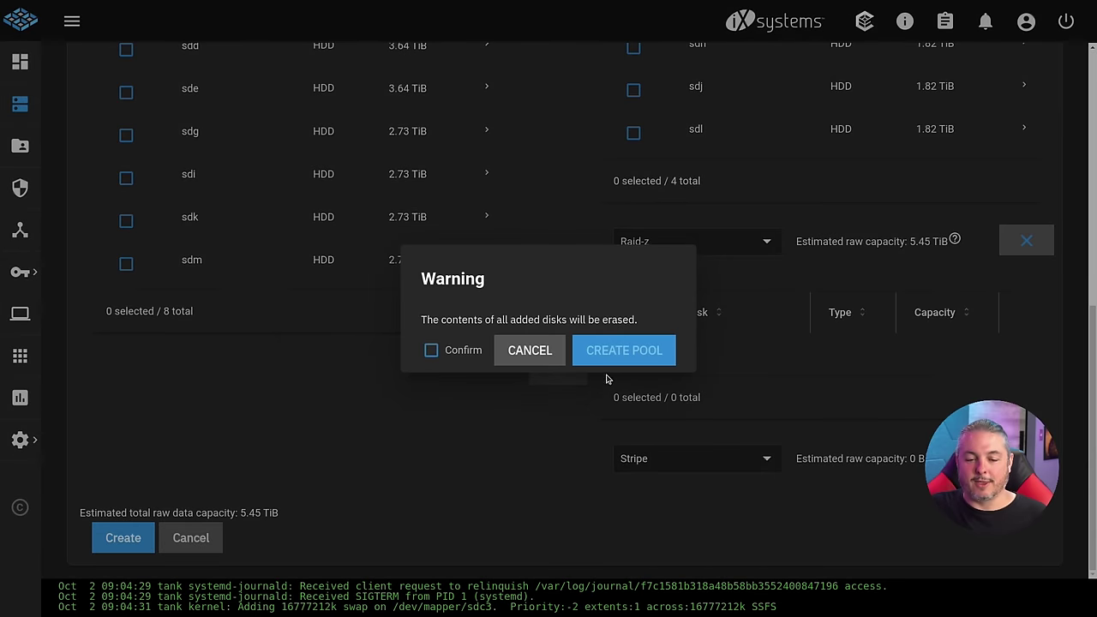
click(444, 360)
click(631, 358)
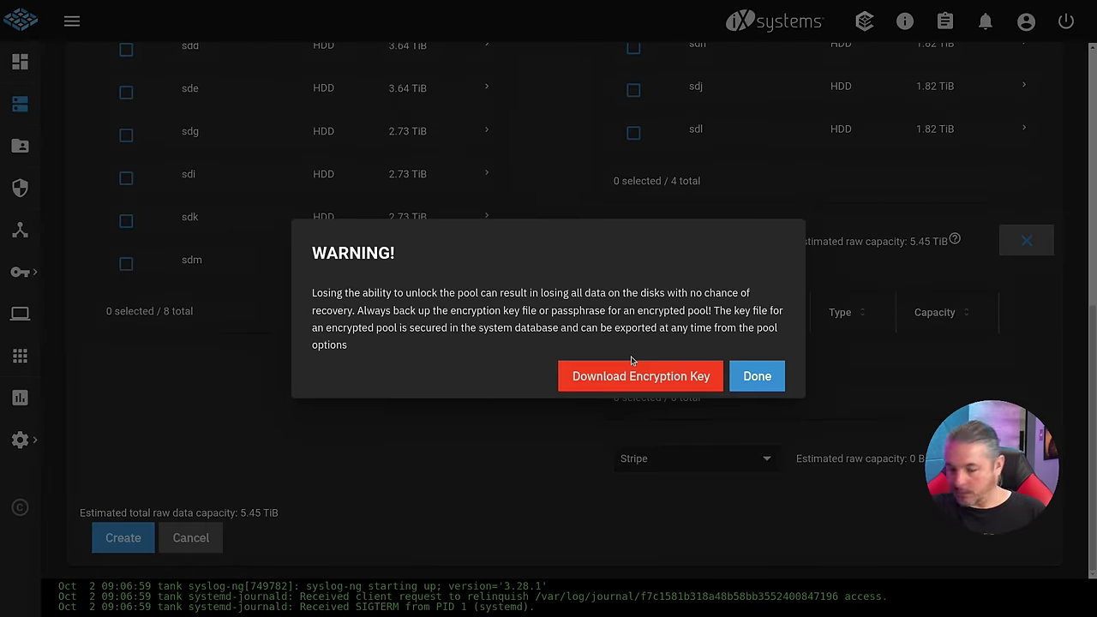
key(Return)
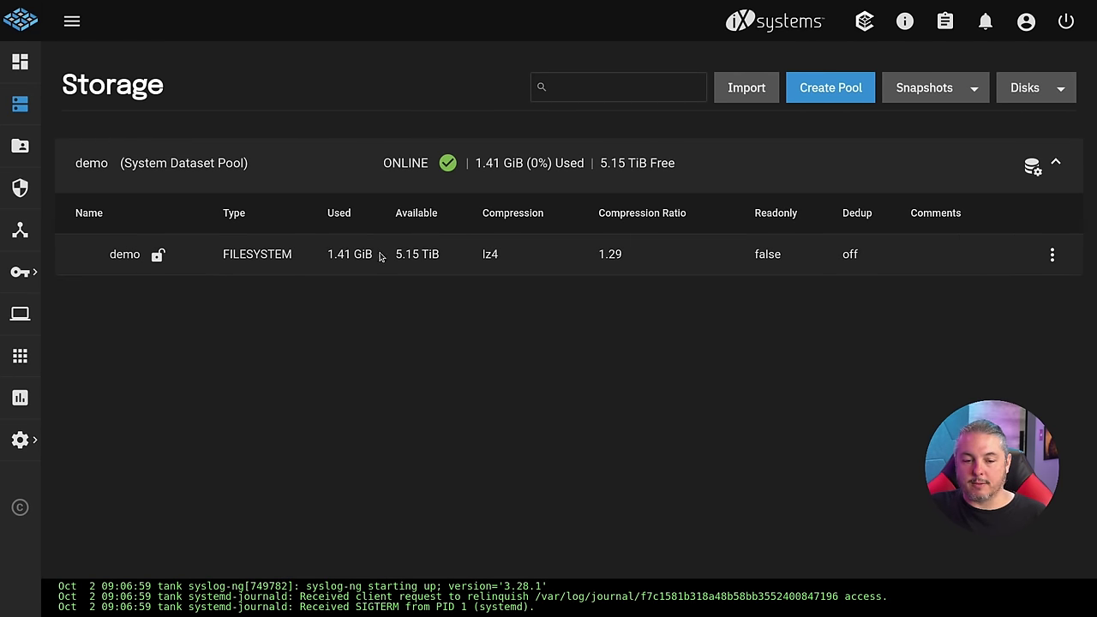
drag(380, 257, 470, 267)
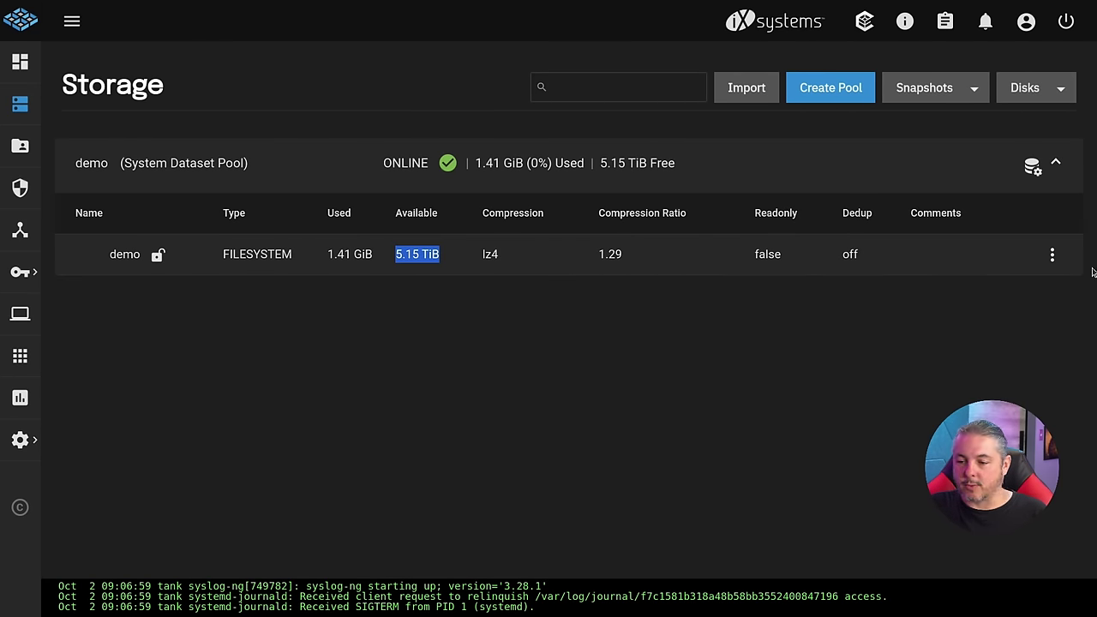
- Add a dataset named fio with the comment fio under the demo pool
click(1052, 257)
click(967, 307)
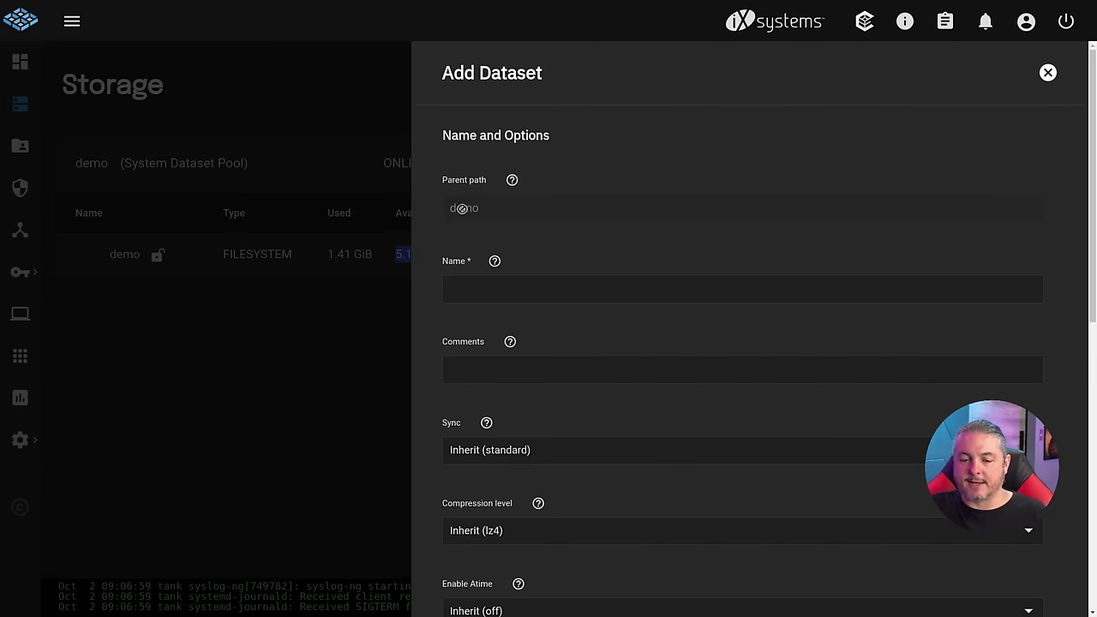
click(493, 297)
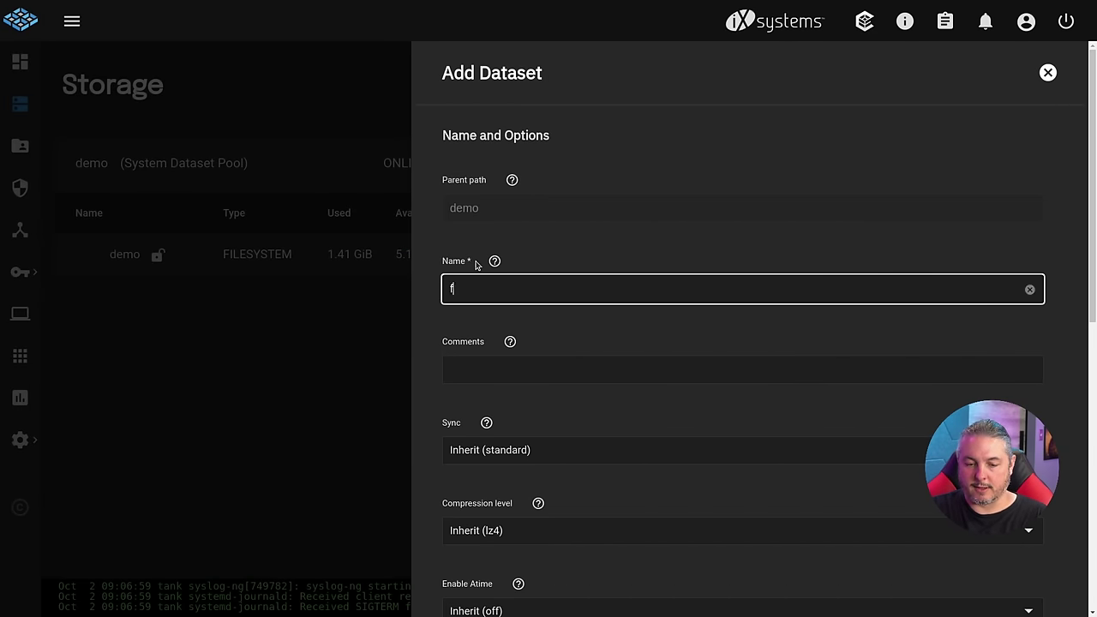
click(491, 366)
text(fio)
scroll(568, 425, down, 10)
click(487, 566)
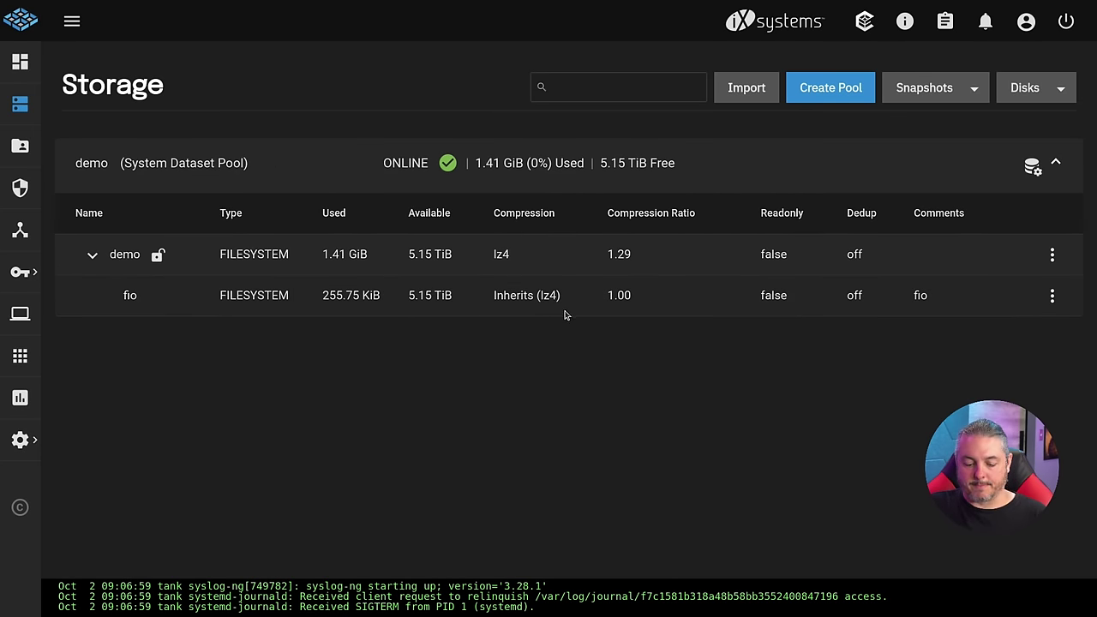
- Switch to the terminal and run zpool iostat -vy demo .1 to monitor the demo pool
key(super)
click(612, 320)
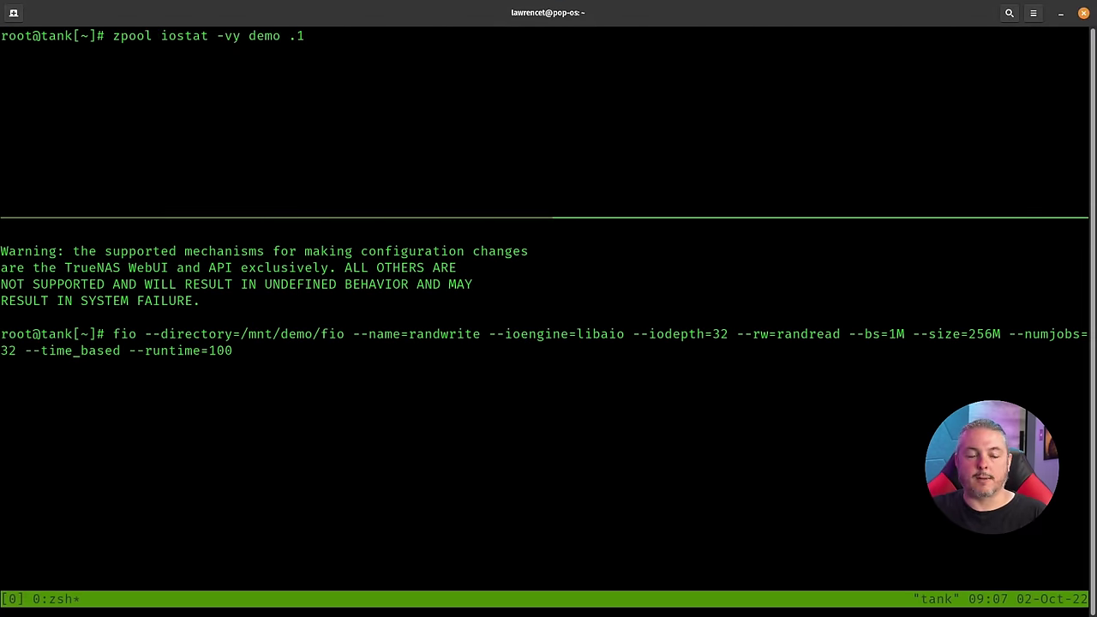
key(ctrl+a)
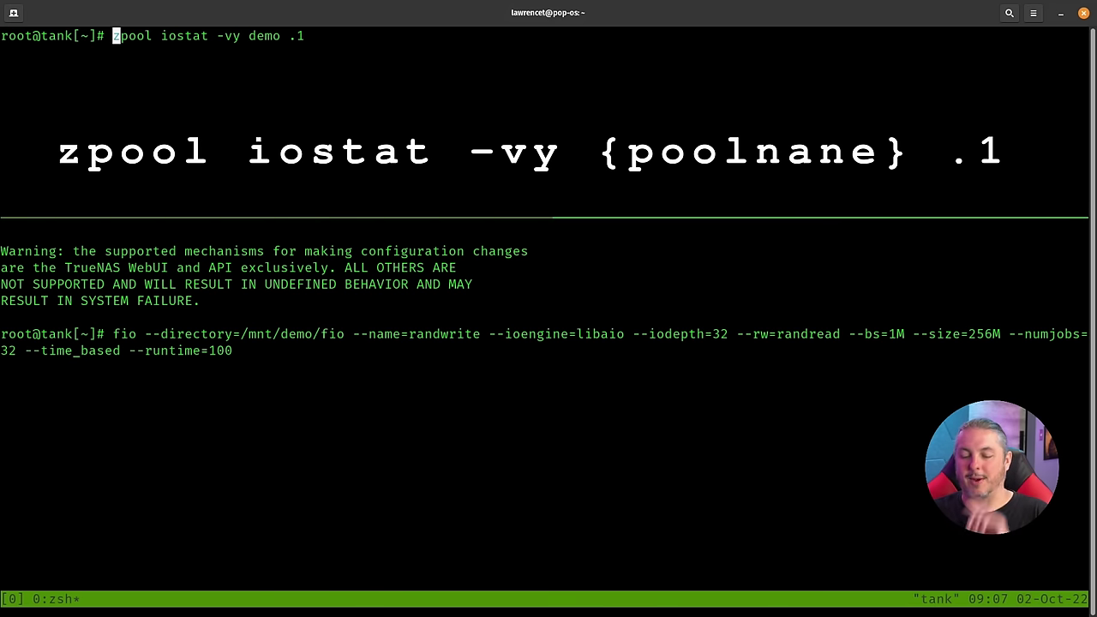
key(Return)
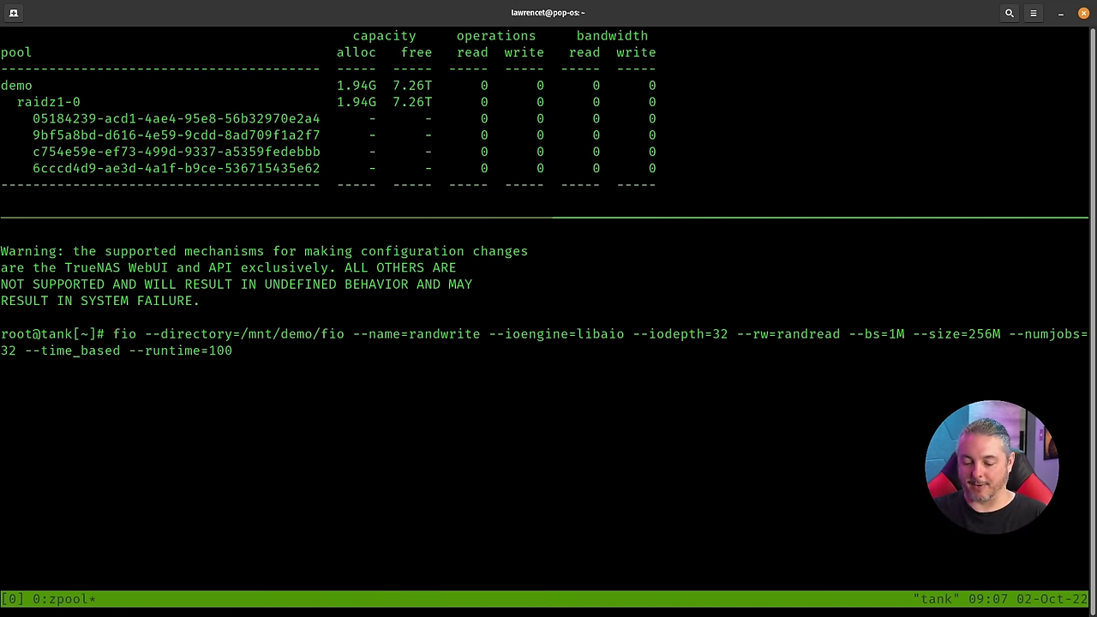
- Enlarge the terminal text and heighten the upper pane to fit the demo pool's iostat table, returning focus to the lower pane
key(ctrl+plus)
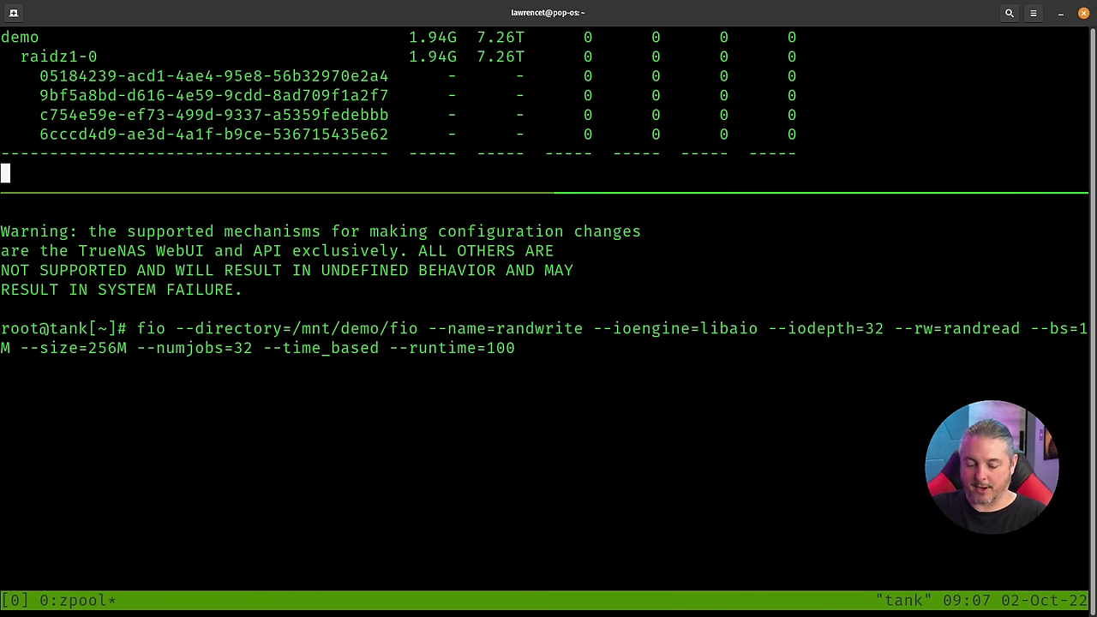
key(ctrl+b)
key(ctrl+Down)
key(ctrl+Down)
key(ctrl+Down)
key(ctrl+Down)
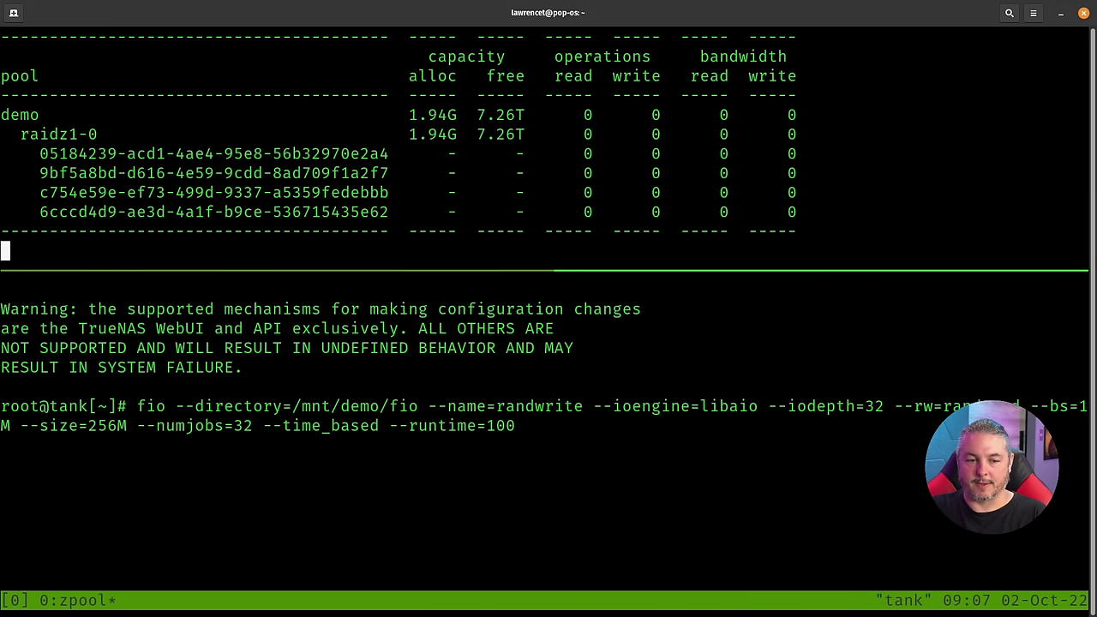
key(ctrl+Up)
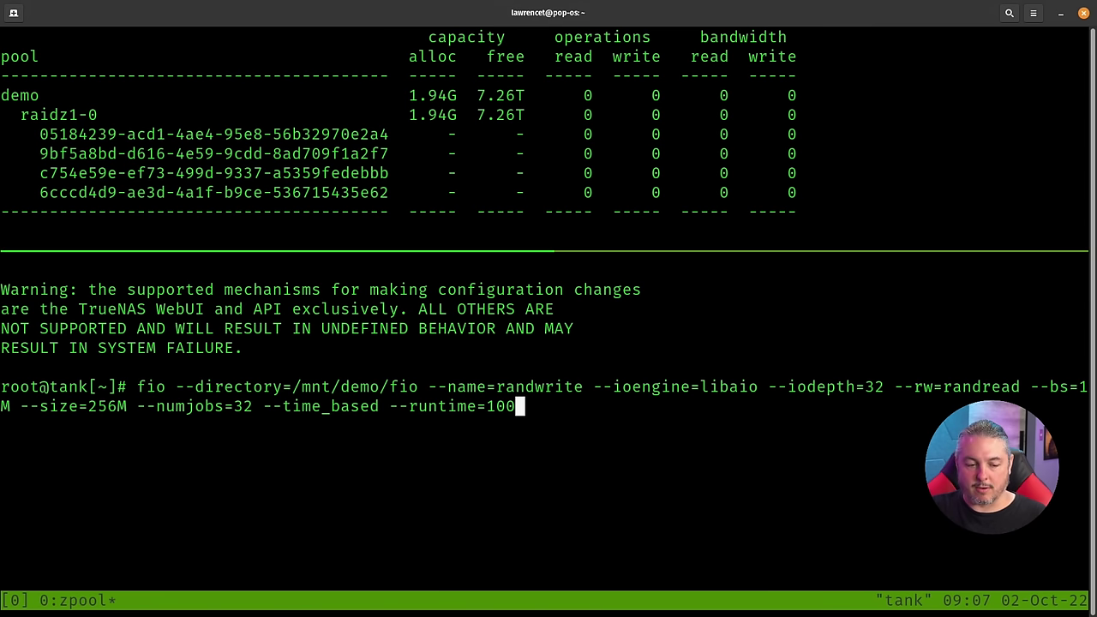
key(Down)
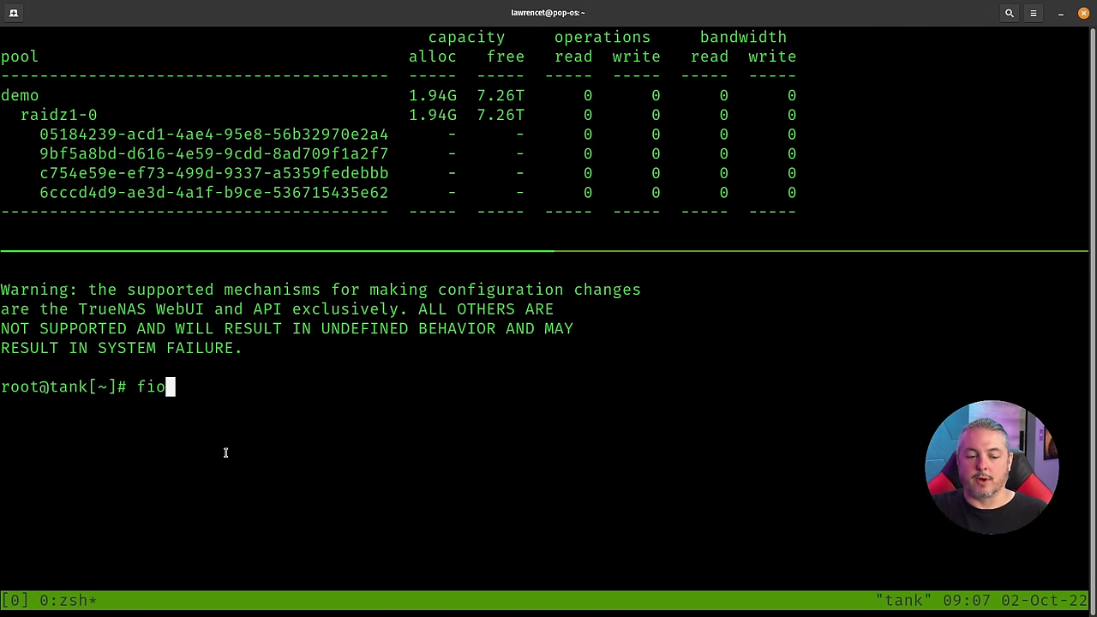
key(Up)
key(Down)
key(BackSpace)
key(BackSpace)
key(BackSpace)
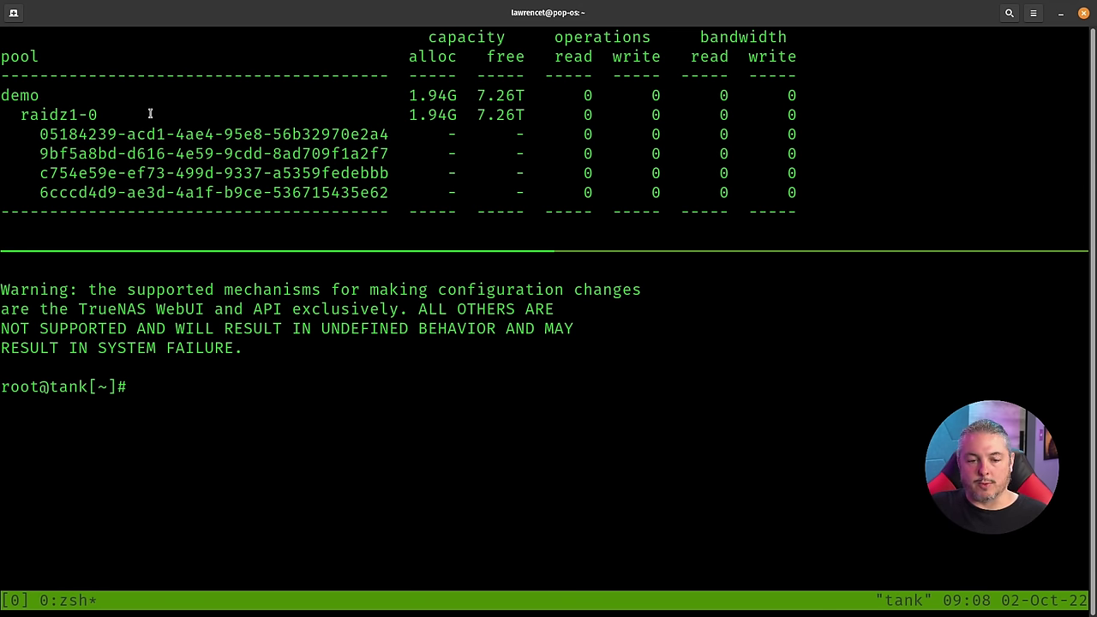
- Run fio in /mnt/demo/fio named randwrite with libaio, iodepth 32, randread, bs 1M, size 256M, 32 jobs, time-based runtime 100, and stop it early
text(fio --directory=/mnt/demo/fio --name=randwrite --ioengine=libaio --iodepth=32 --rw=randread --bs=1M --size=256M --numjobs=32 --time_based --runtime=100)
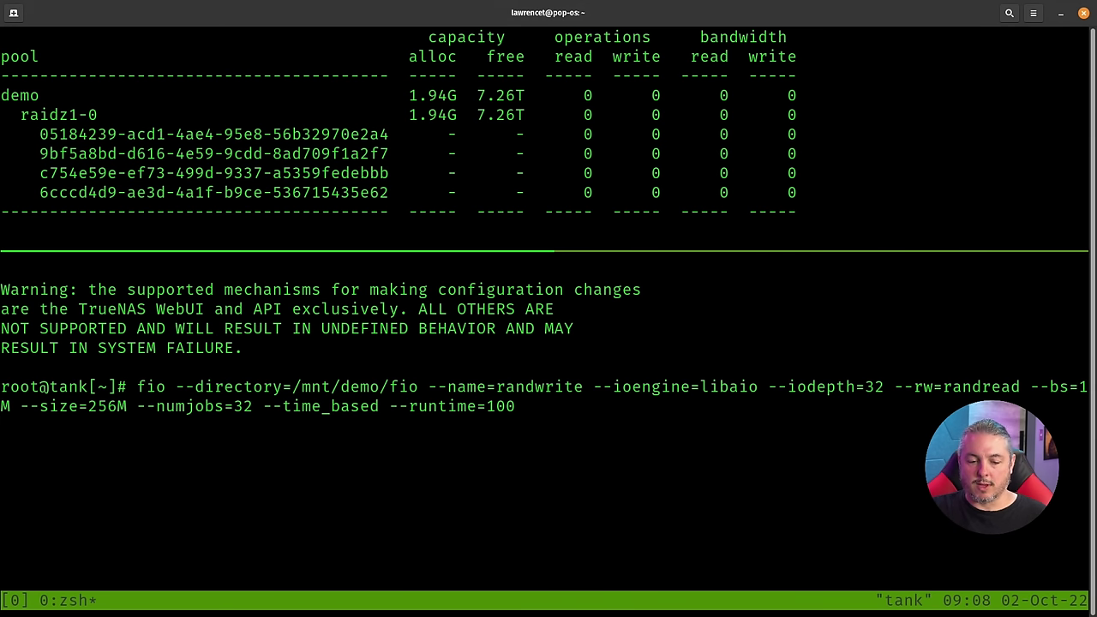
key(Left)
key(Left)
key(Left)
key(Left)
key(Left)
key(Left)
key(Left)
key(Left)
key(Left)
key(Left)
key(Left)
key(Left)
key(Right)
key(Right)
key(Right)
key(Right)
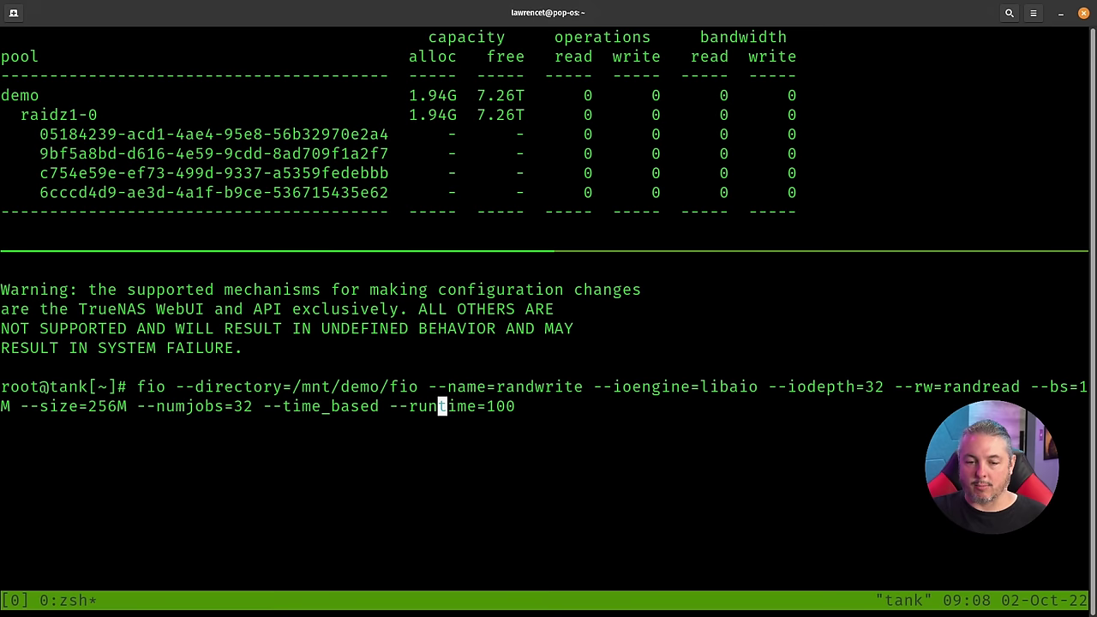
key(Return)
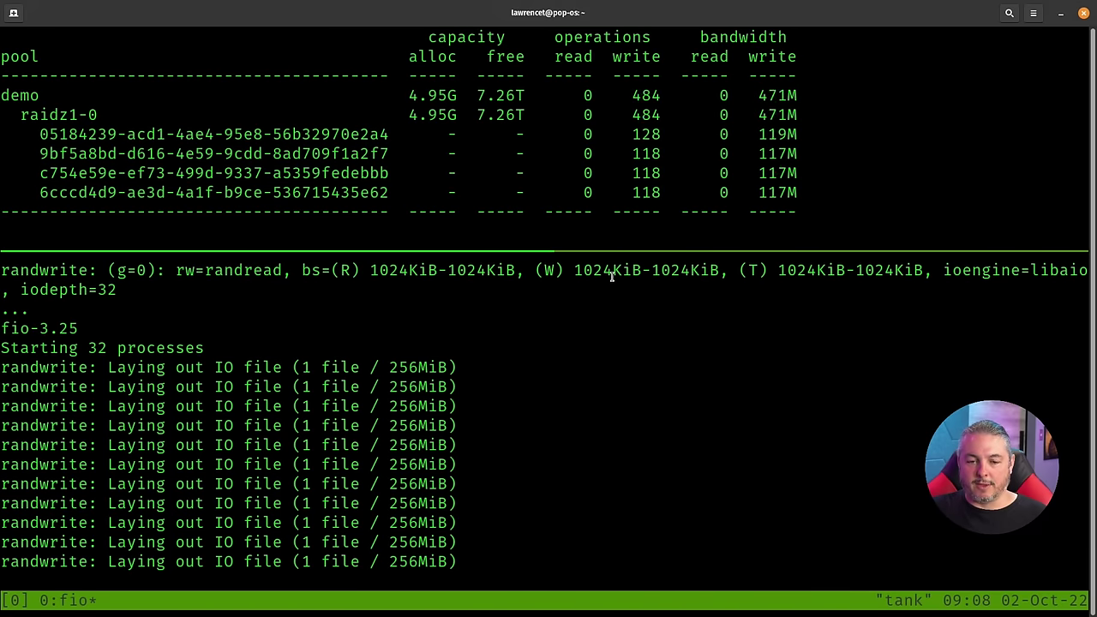
double_click(416, 98)
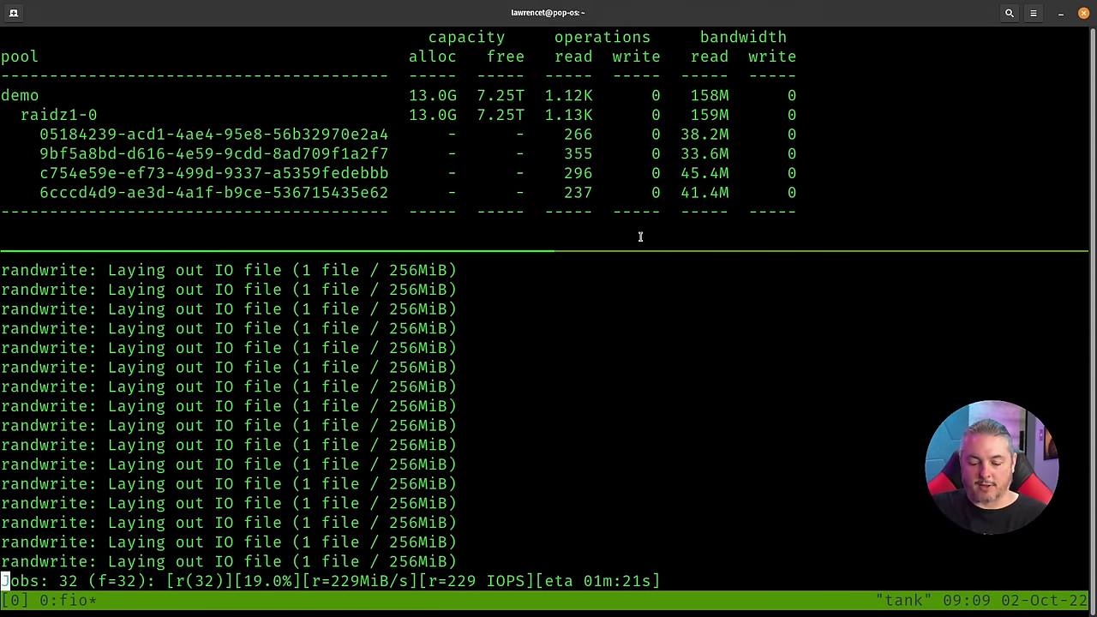
key(ctrl+c)
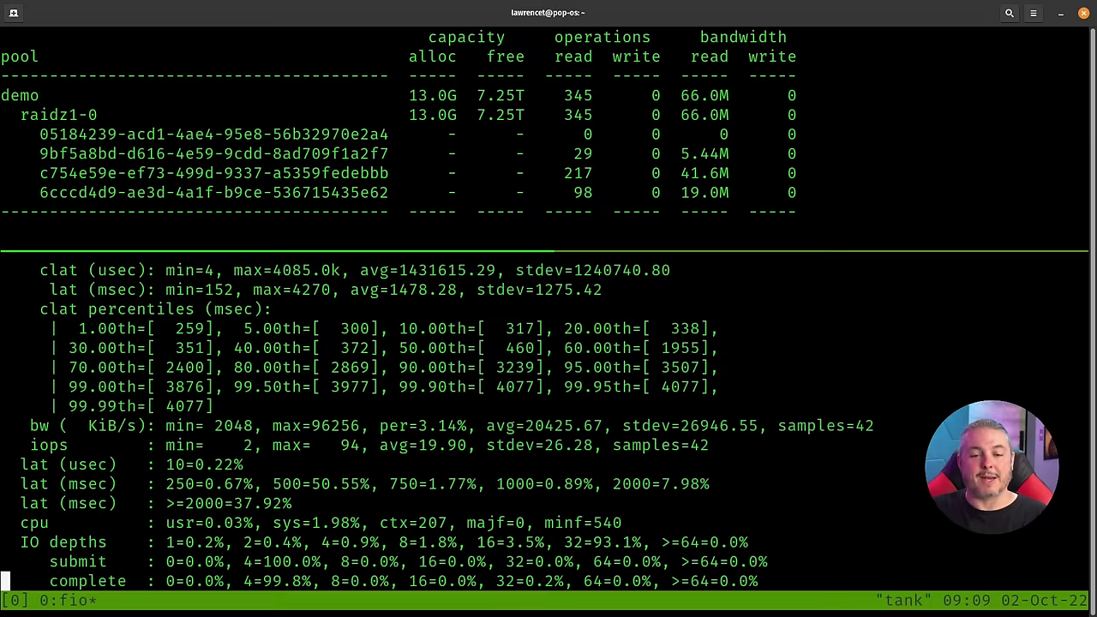
- Switch to the TrueNAS web interface and start adding vdevs to the demo pool
key(super)
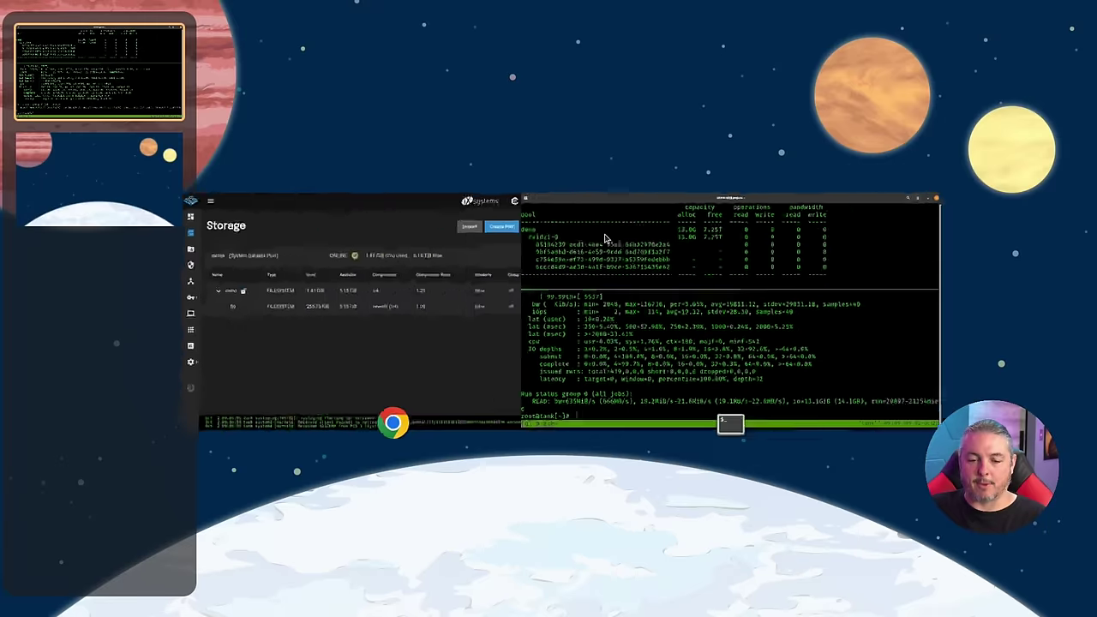
click(480, 309)
click(1029, 164)
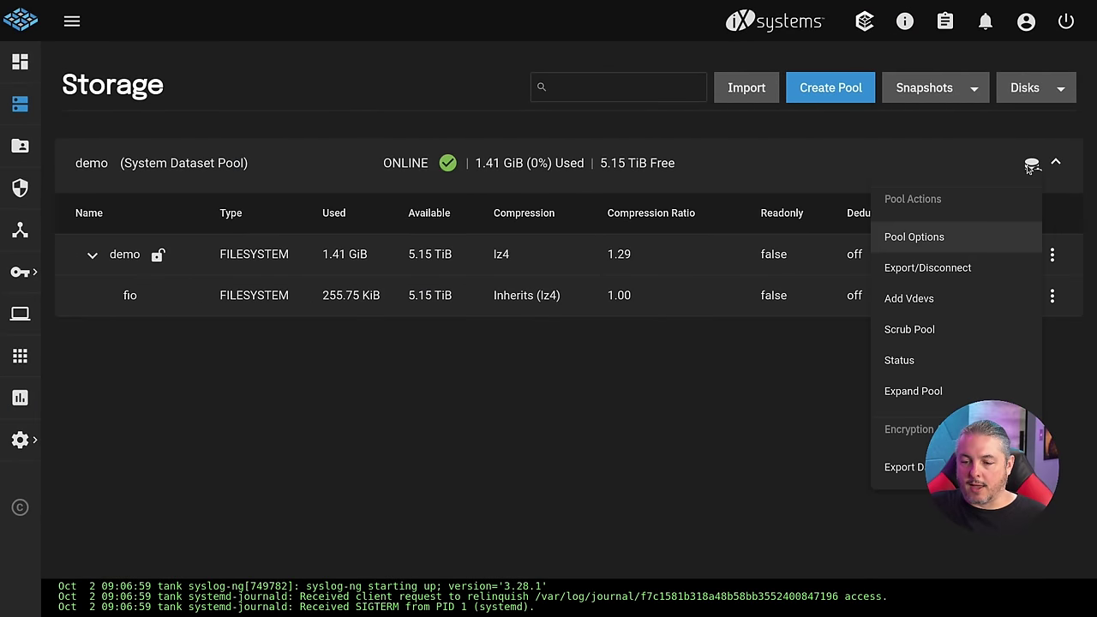
click(952, 300)
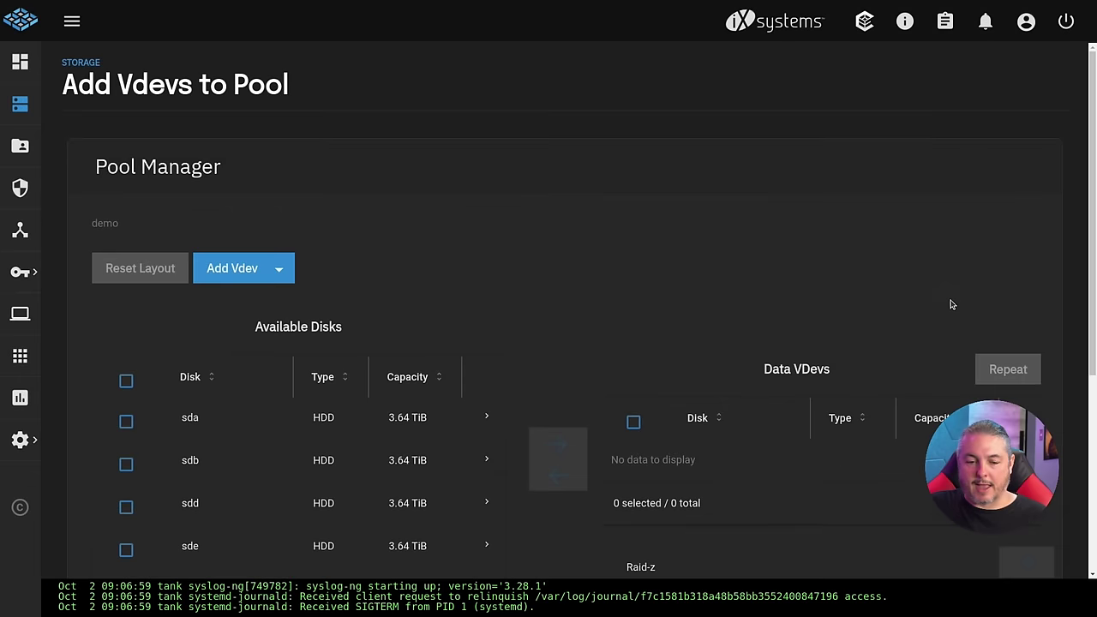
- Sort the available disks by descending capacity and move the four 3.64 TiB disks (sde, sdd, sdb, sda) into the data vdev
scroll(327, 288, down, 2)
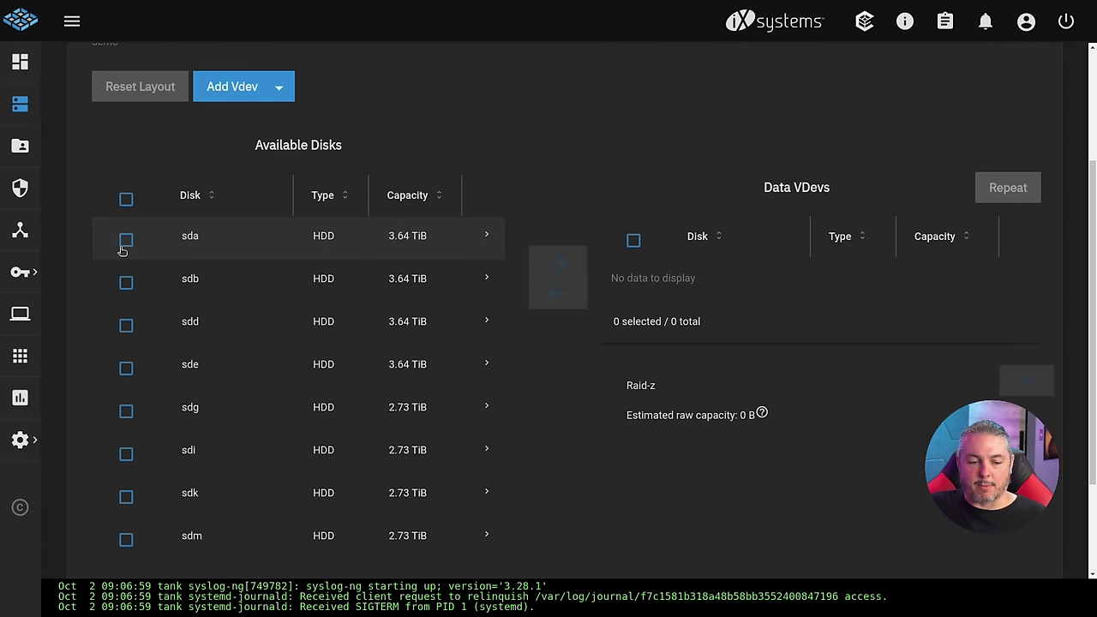
click(420, 195)
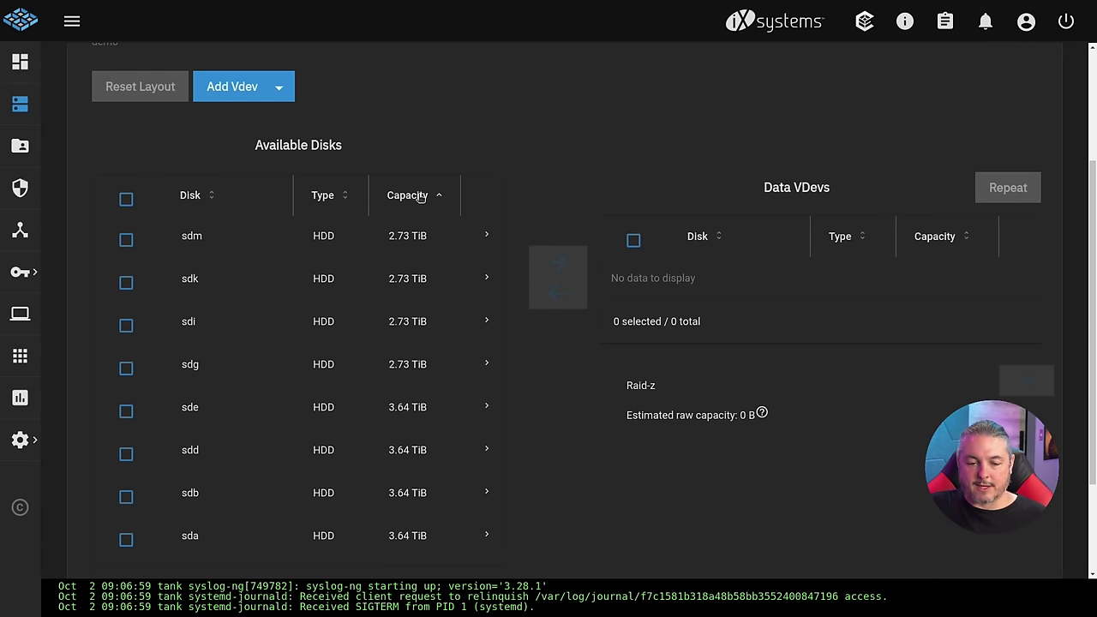
click(420, 196)
click(126, 241)
click(126, 283)
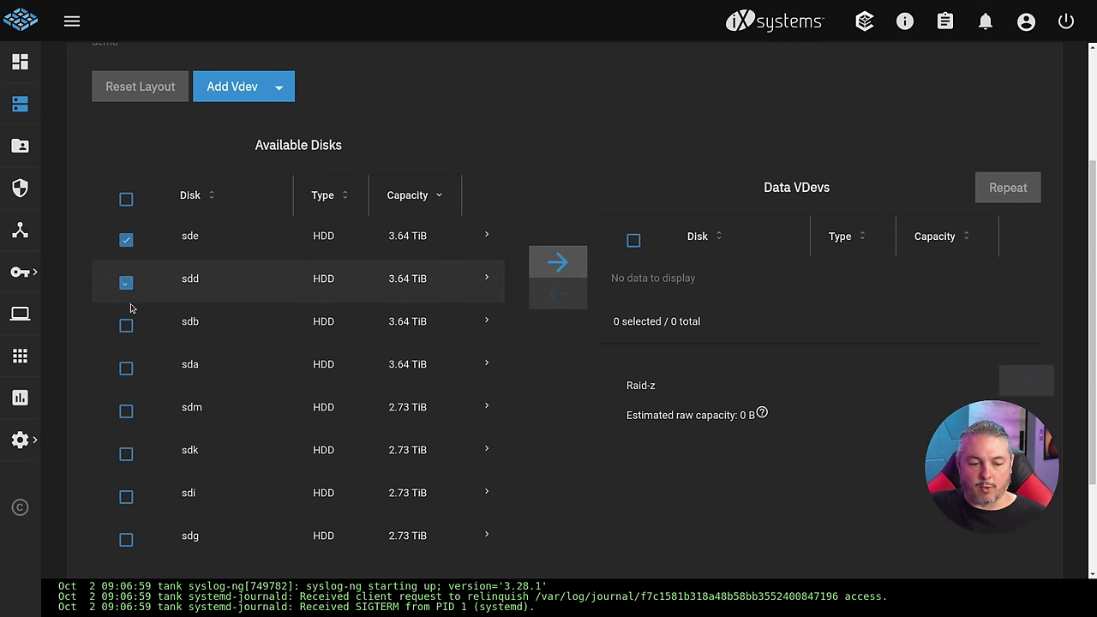
click(126, 325)
click(126, 369)
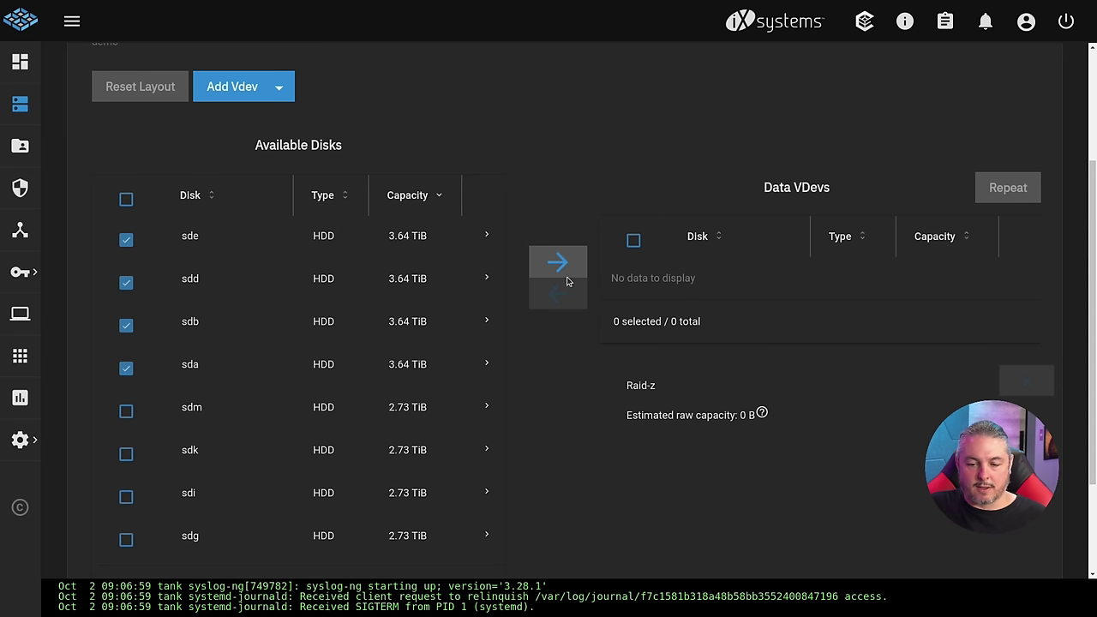
click(566, 272)
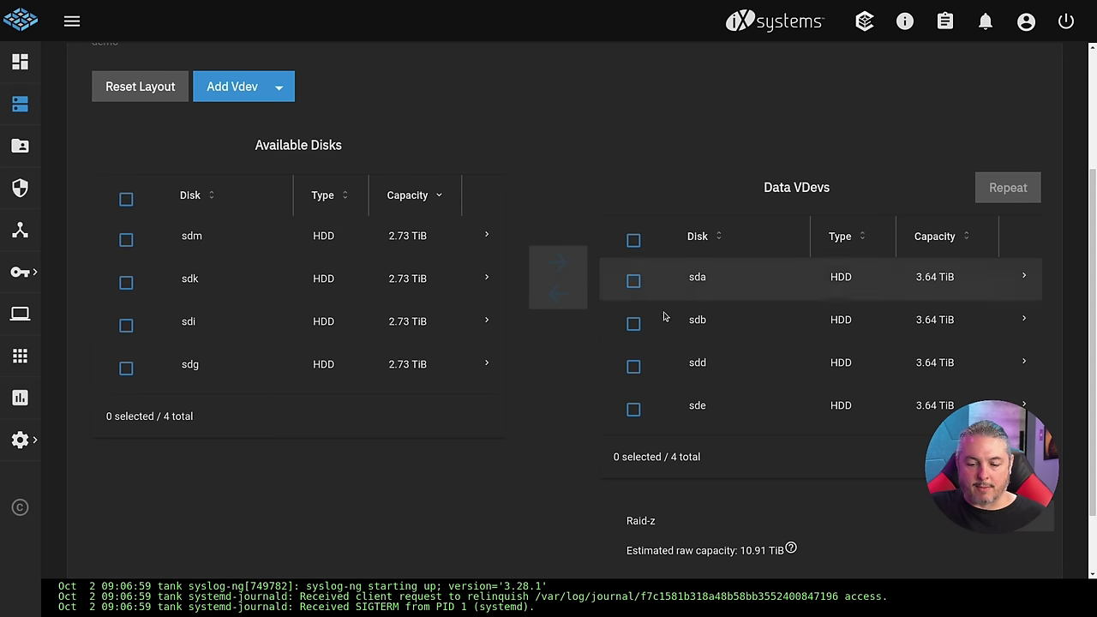
- Check the new vdev's Raid-z layout and extend the demo pool with it, confirming erasure of the added disks
scroll(711, 429, down, 1)
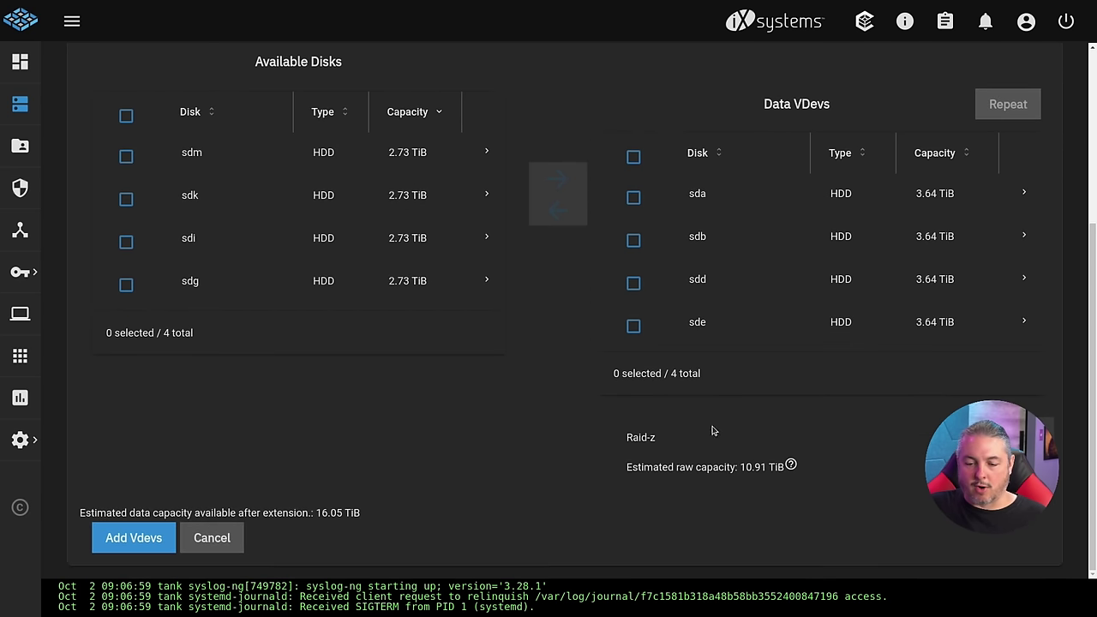
triple_click(652, 437)
click(764, 443)
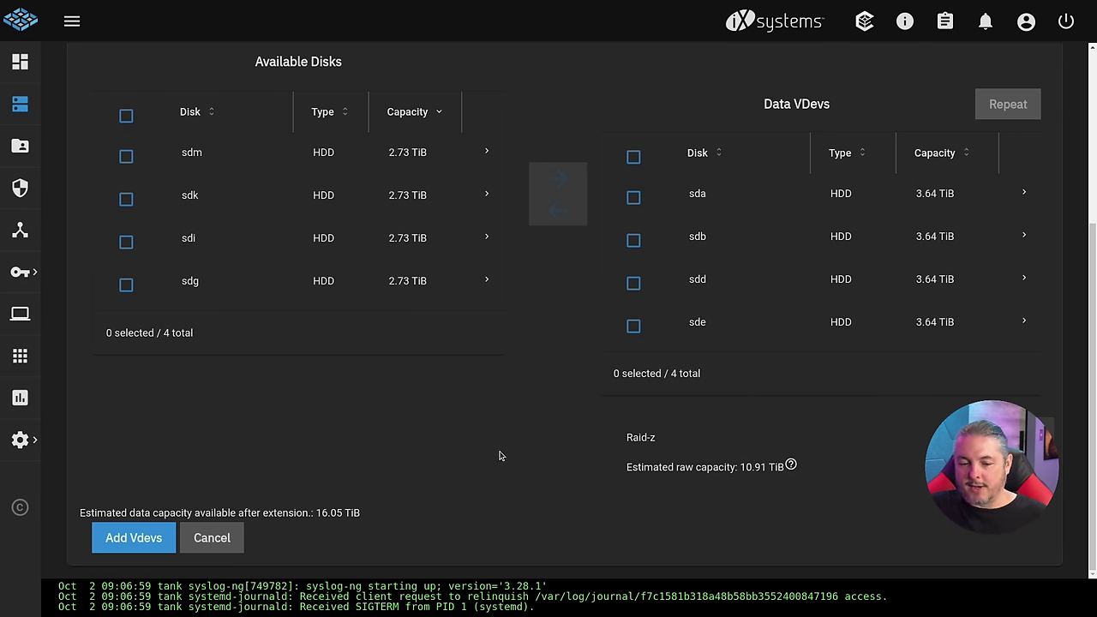
scroll(507, 458, up, 2)
scroll(336, 511, down, 2)
click(120, 531)
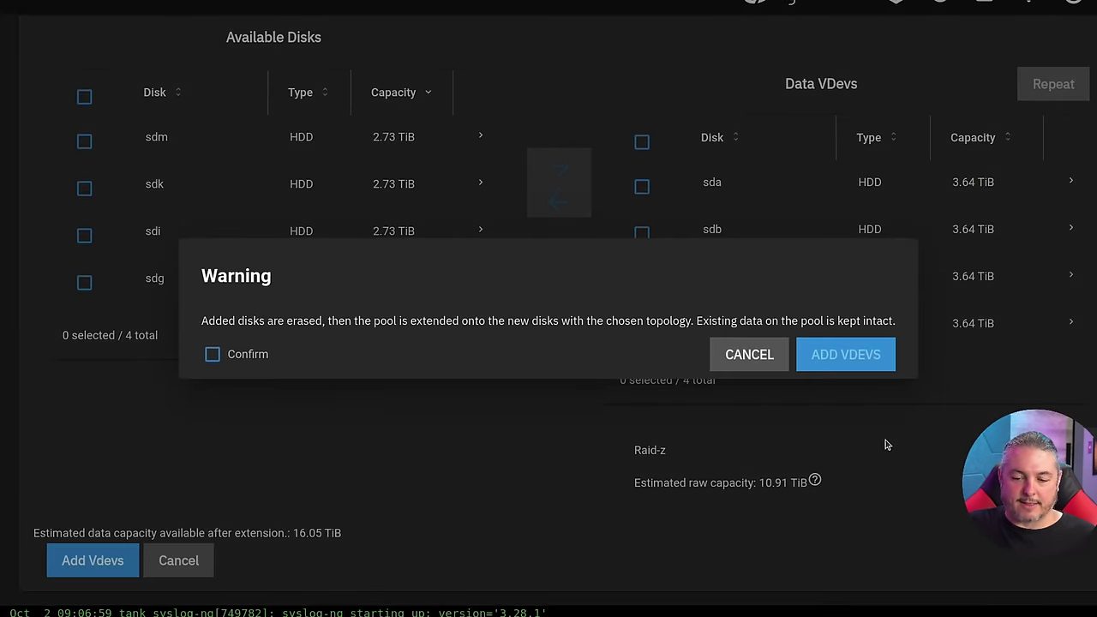
click(100, 376)
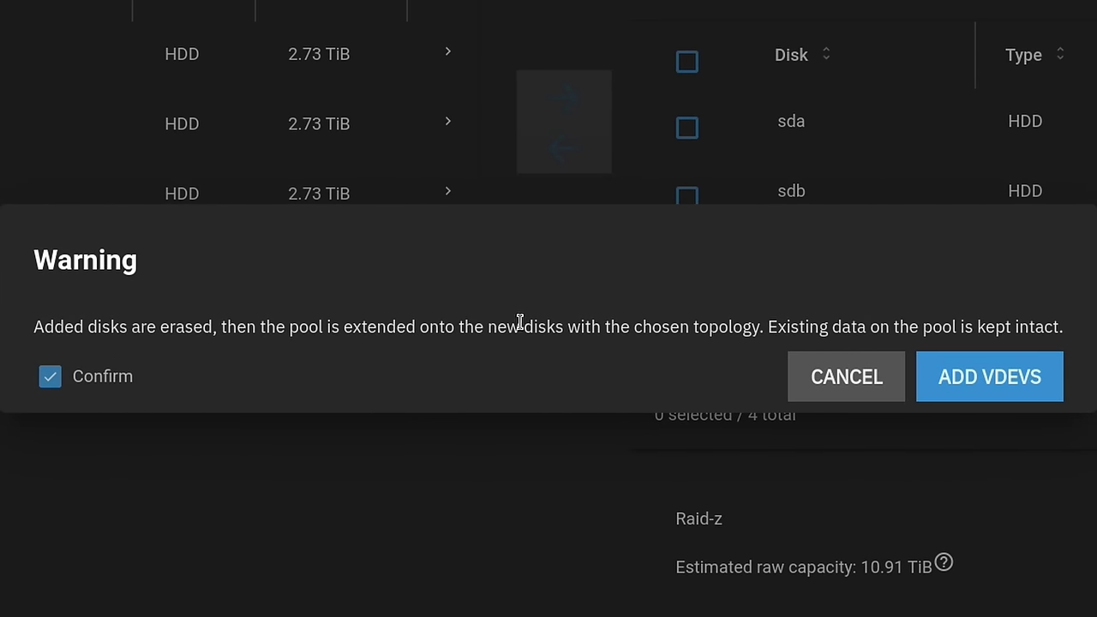
click(981, 381)
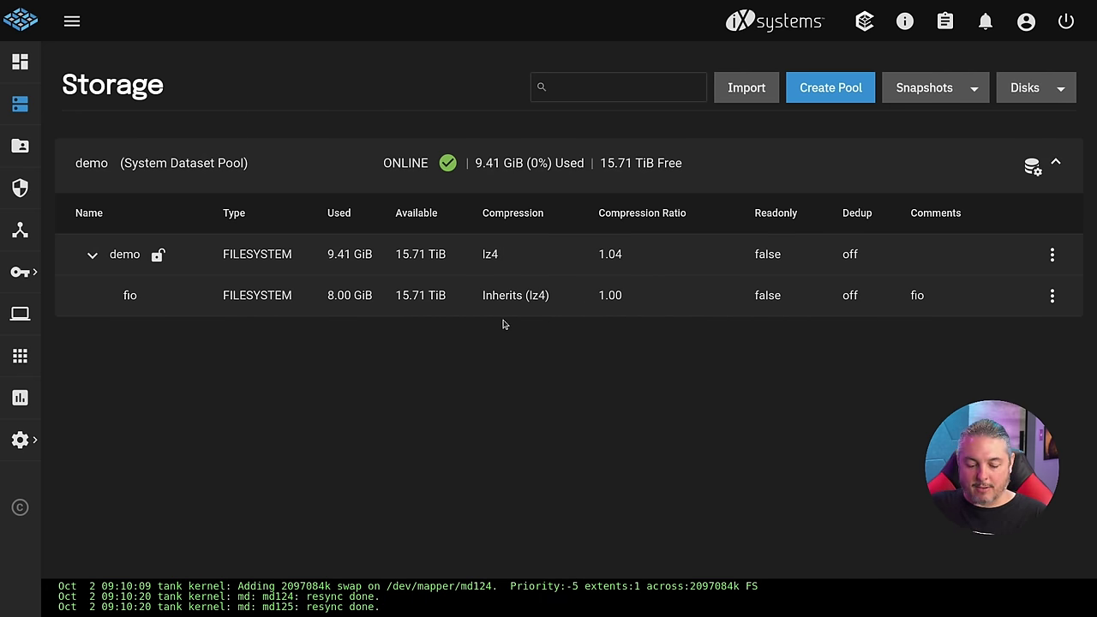
- Switch to the terminal, heighten the upper pane to fit both raidz1 vdevs, and check the allocated capacity of the pool and second vdev
key(super)
click(652, 257)
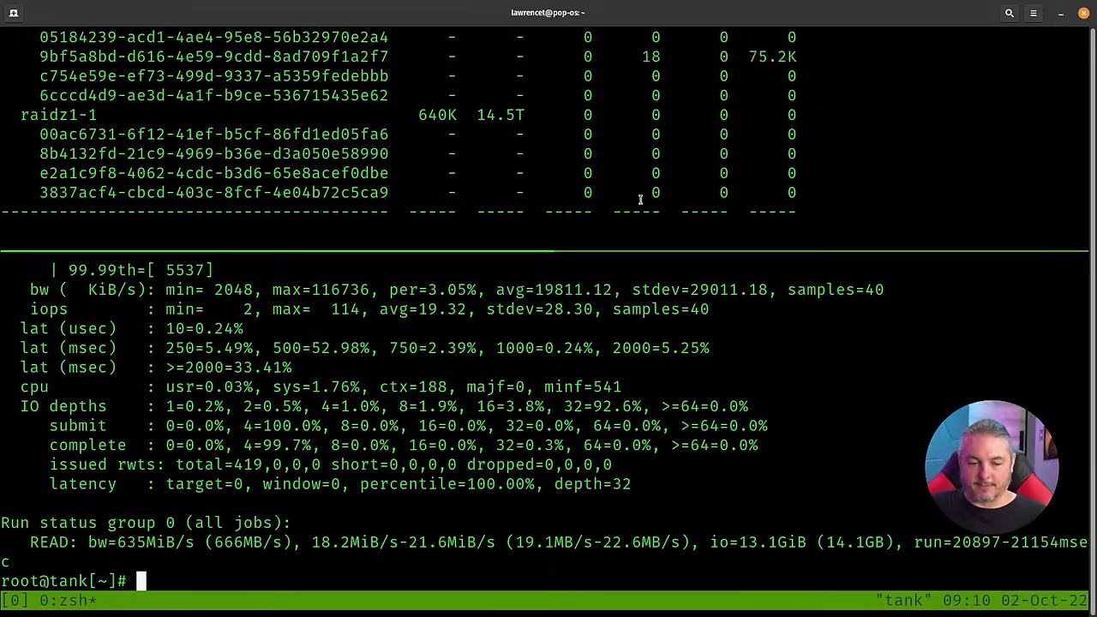
key(ctrl+b)
key(ctrl+Down)
key(ctrl+Down)
key(ctrl+Down)
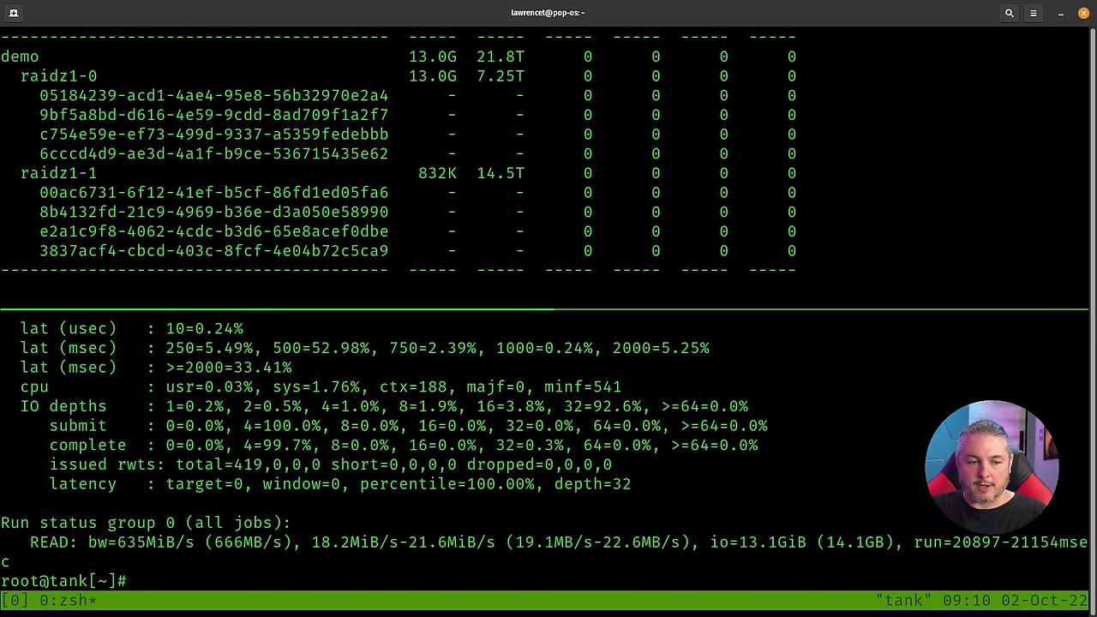
key(ctrl+Down)
key(ctrl+b)
key(ctrl+Down)
key(ctrl+Down)
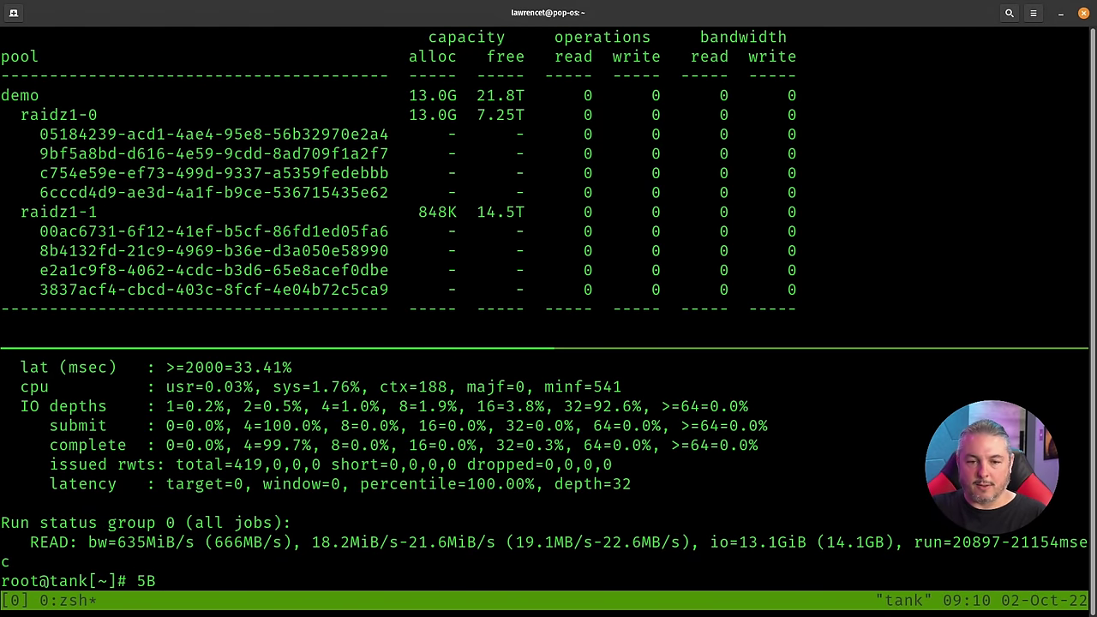
double_click(425, 95)
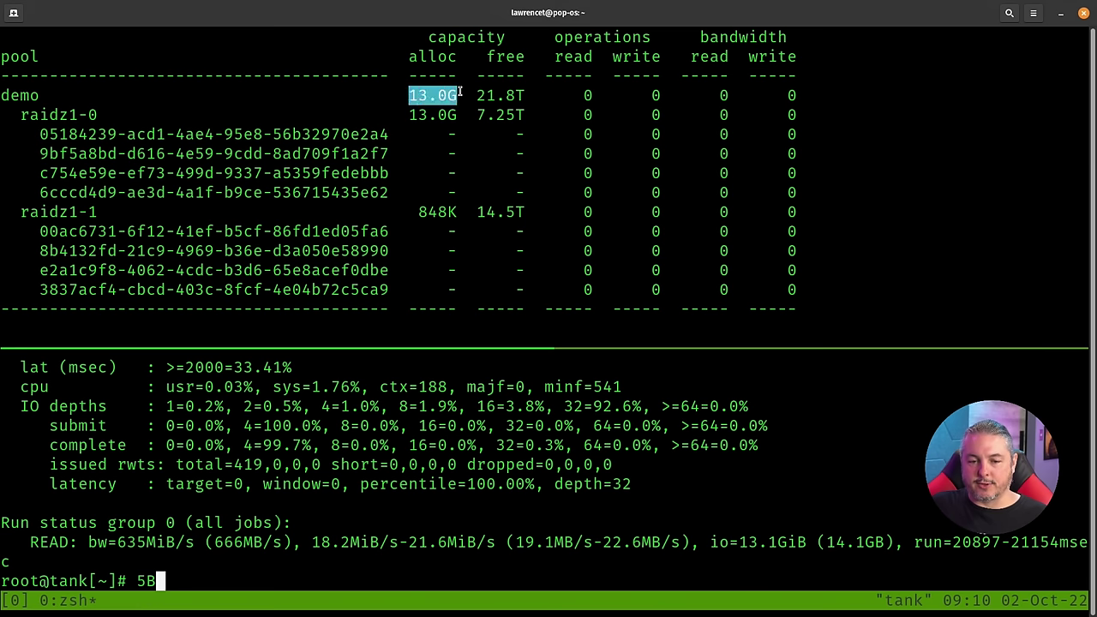
double_click(433, 211)
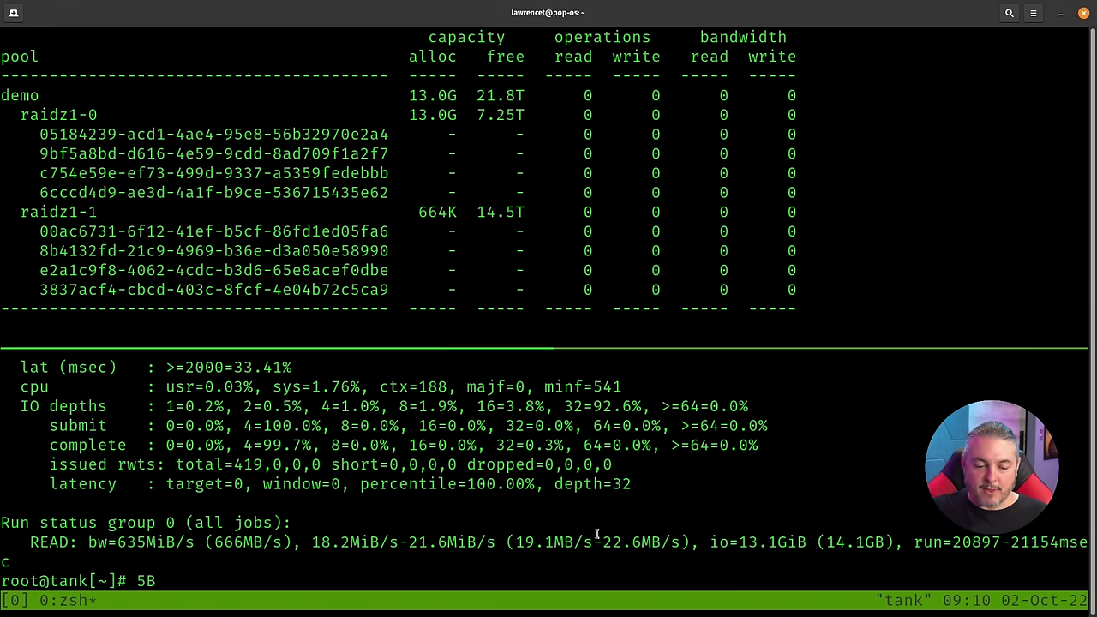
key(BackSpace)
key(BackSpace)
key(Up)
key(Return)
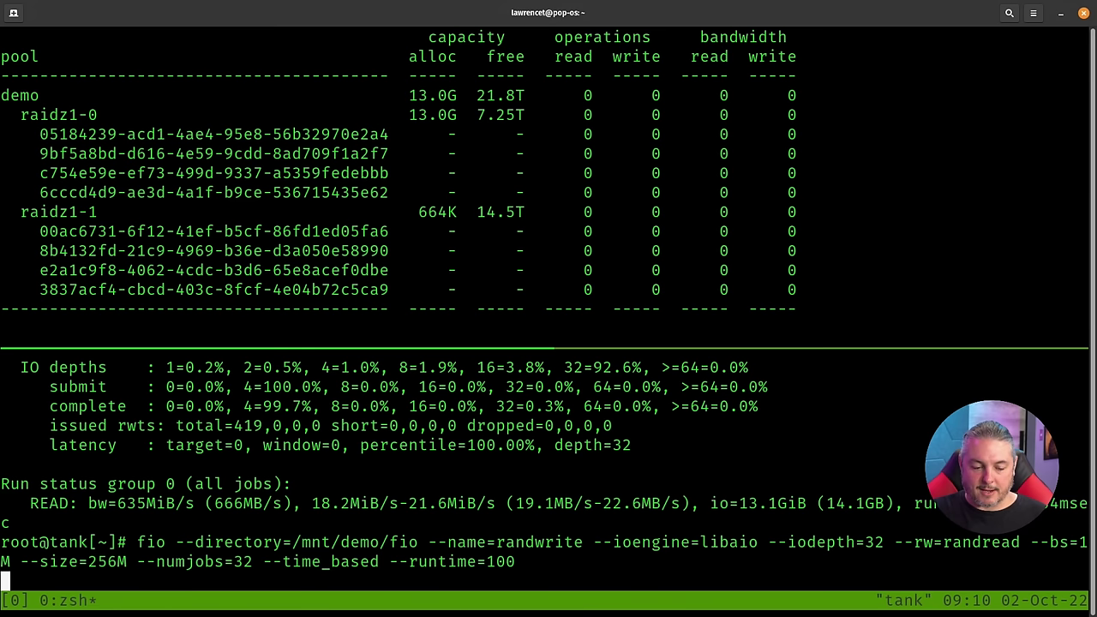
key(Left)
key(Left)
key(Left)
key(Left)
key(Left)
key(Left)
key(Left)
key(Left)
key(Left)
key(Left)
key(Left)
key(Left)
key(Left)
key(Left)
key(Left)
key(Left)
key(Left)
key(Left)
key(Left)
key(Left)
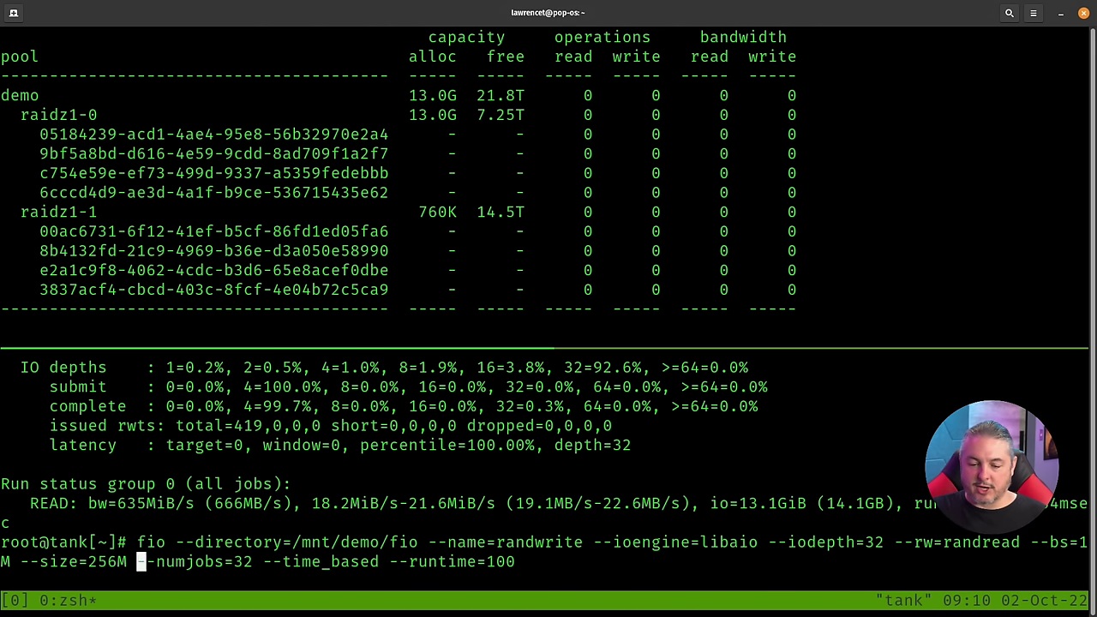
key(ctrl+Left)
key(ctrl+Left)
key(ctrl+Left)
key(ctrl+Left)
key(ctrl+Left)
key(ctrl+Left)
key(ctrl+Left)
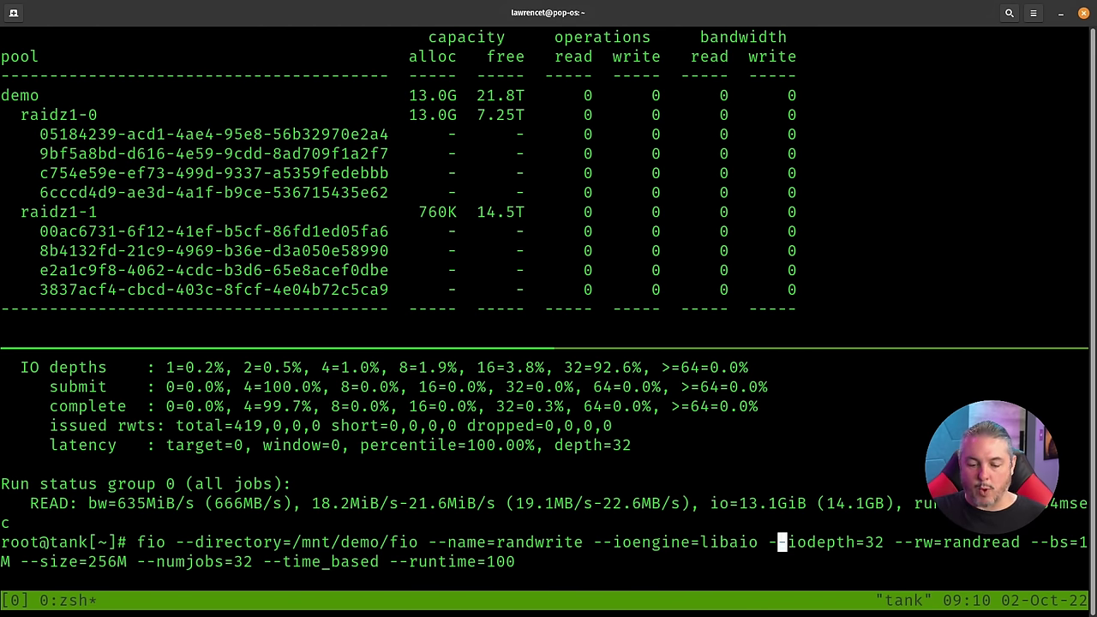
key(ctrl+Right)
key(ctrl+Right)
key(ctrl+Right)
key(ctrl+Right)
key(ctrl+Right)
key(ctrl+Right)
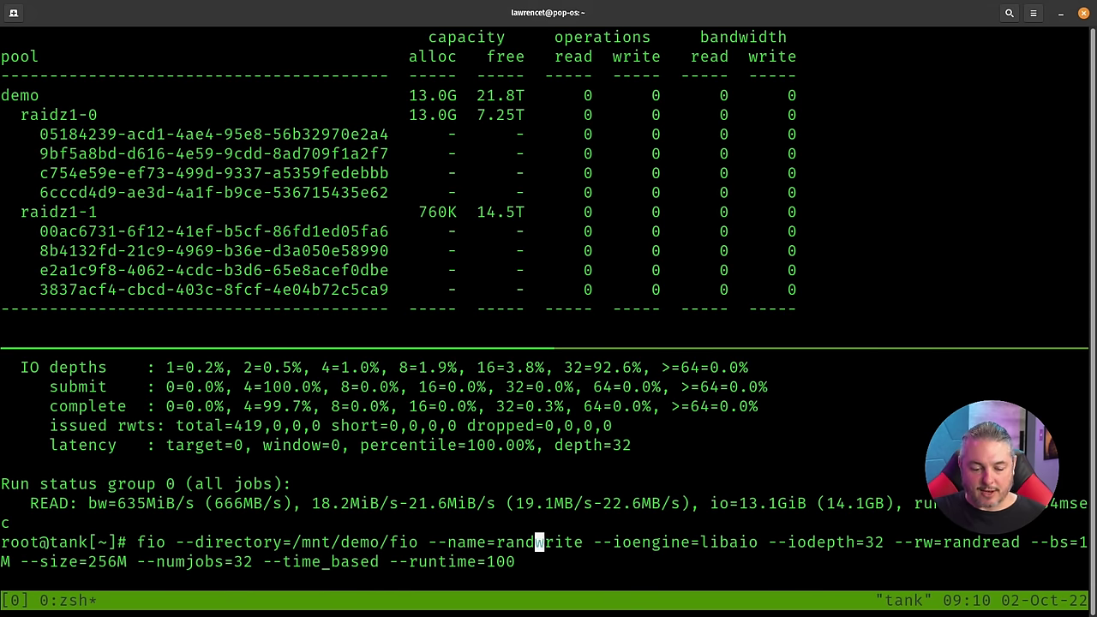
key(ctrl+Right)
key(ctrl+Right)
key(ctrl+Right)
key(ctrl+Right)
key(ctrl+Right)
key(ctrl+Right)
key(ctrl+Right)
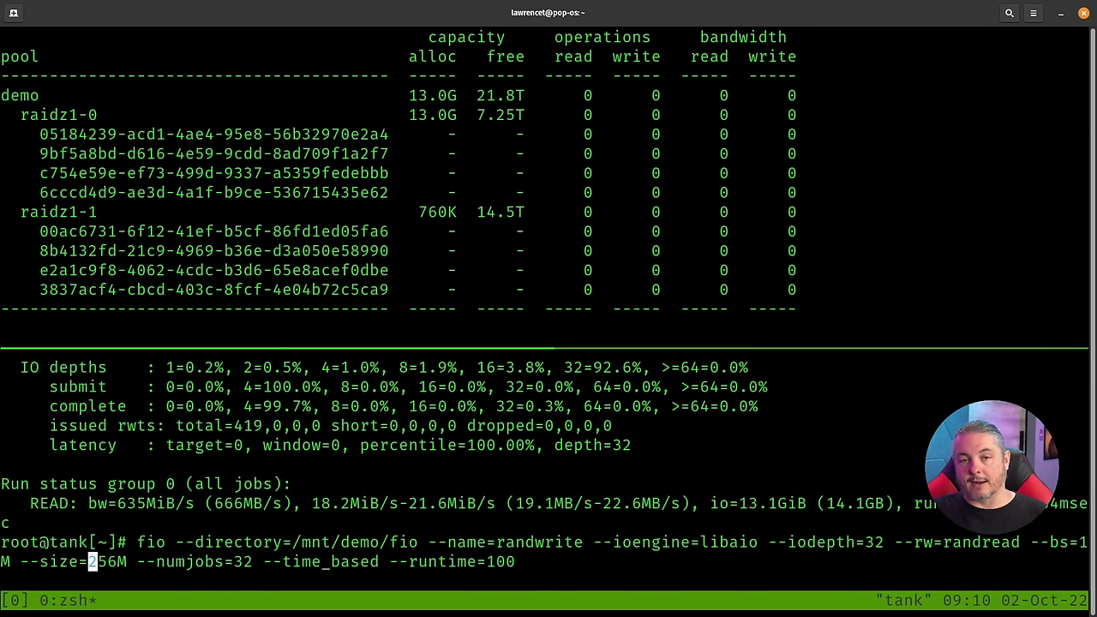
key(Return)
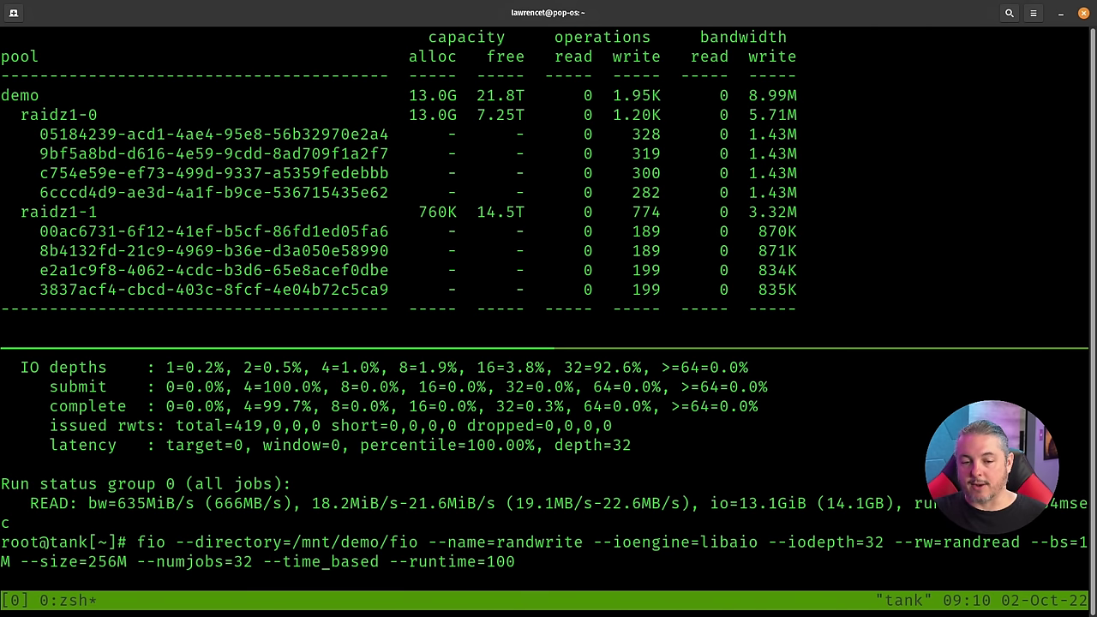
- Go to the /mnt/demo/fio directory and list its files
text(cd /mnt/)
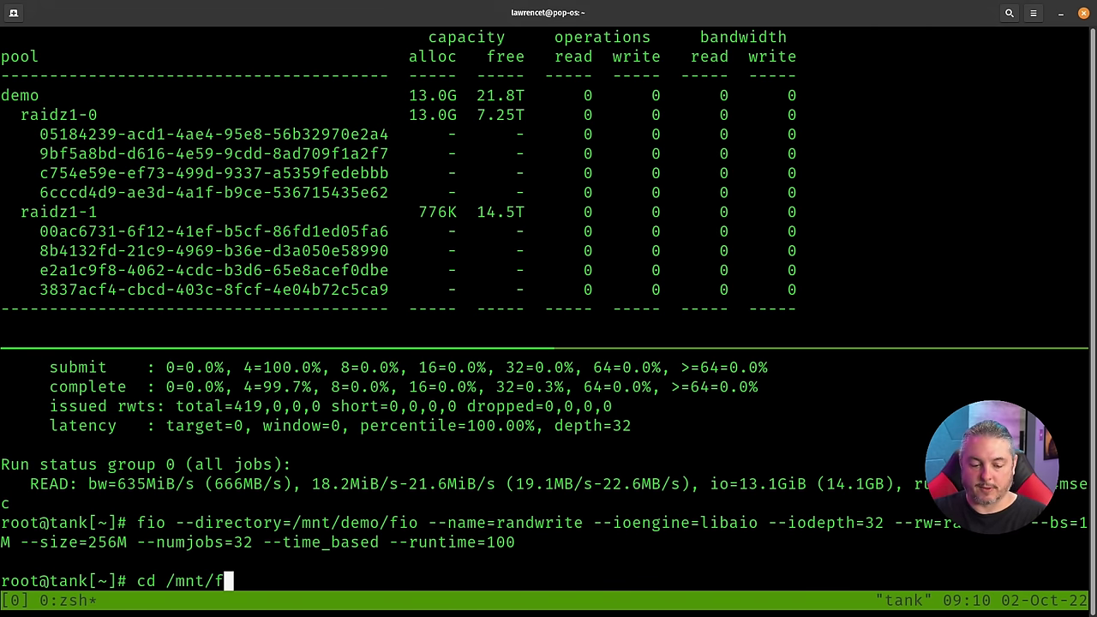
text(demo/fio/)
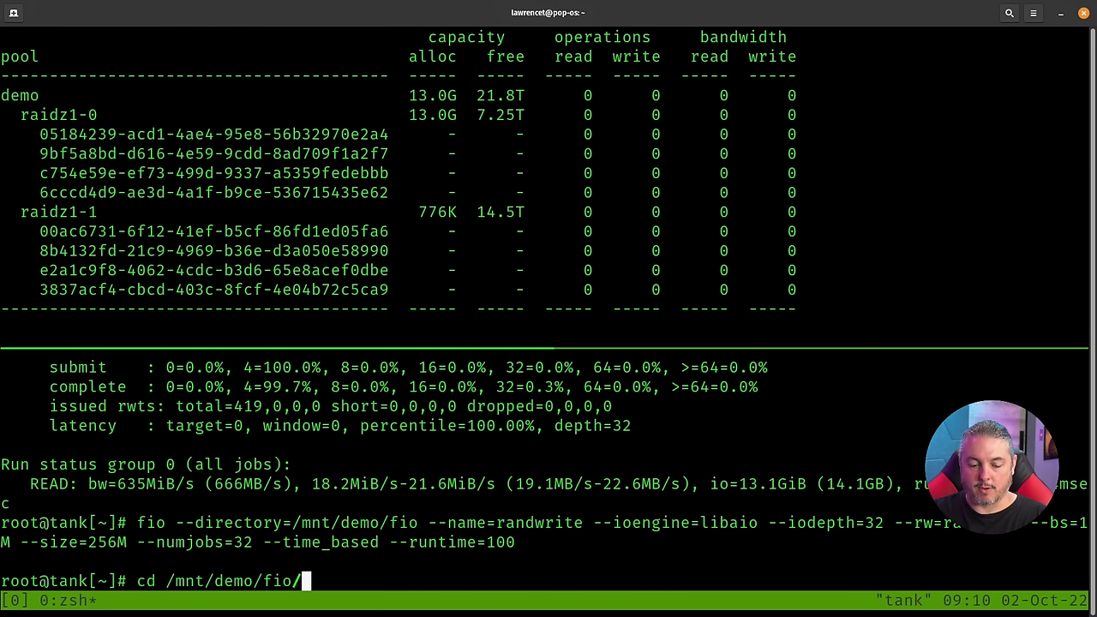
key(Return)
text(ls)
key(Return)
- Create a directory named test, move all existing fio files into it, and list the directory contents
text(mkdir test)
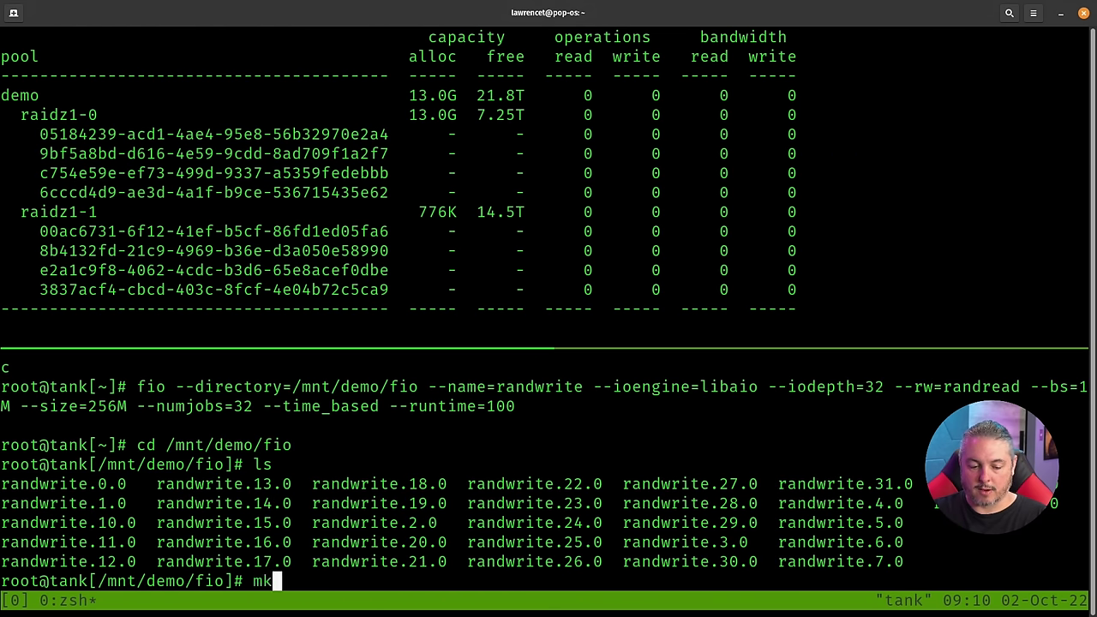
key(Return)
text(mv * test/)
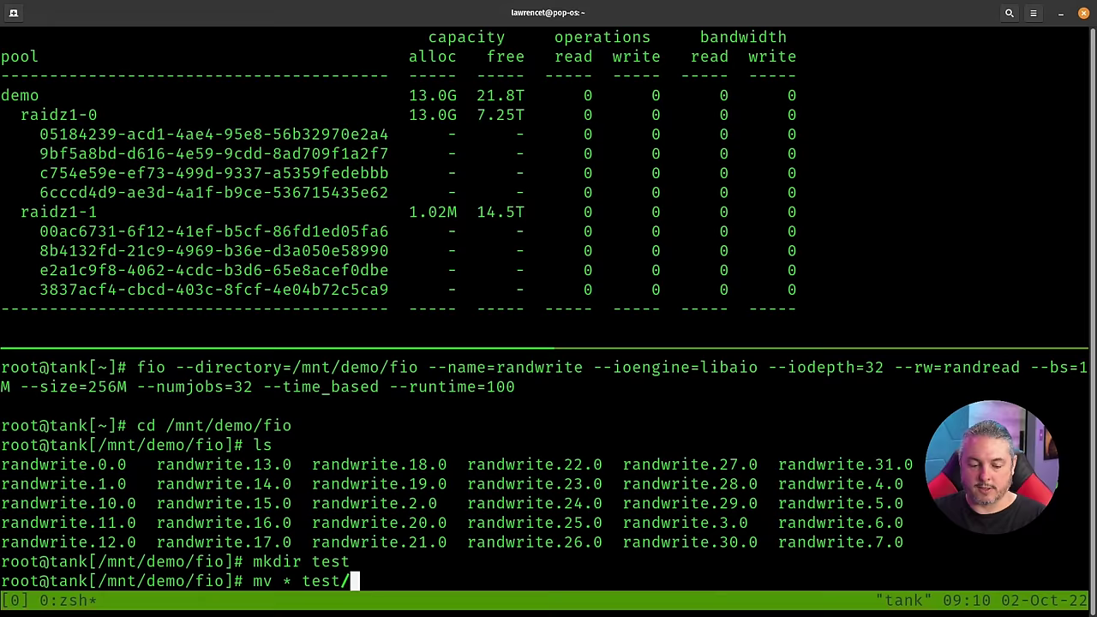
key(Return)
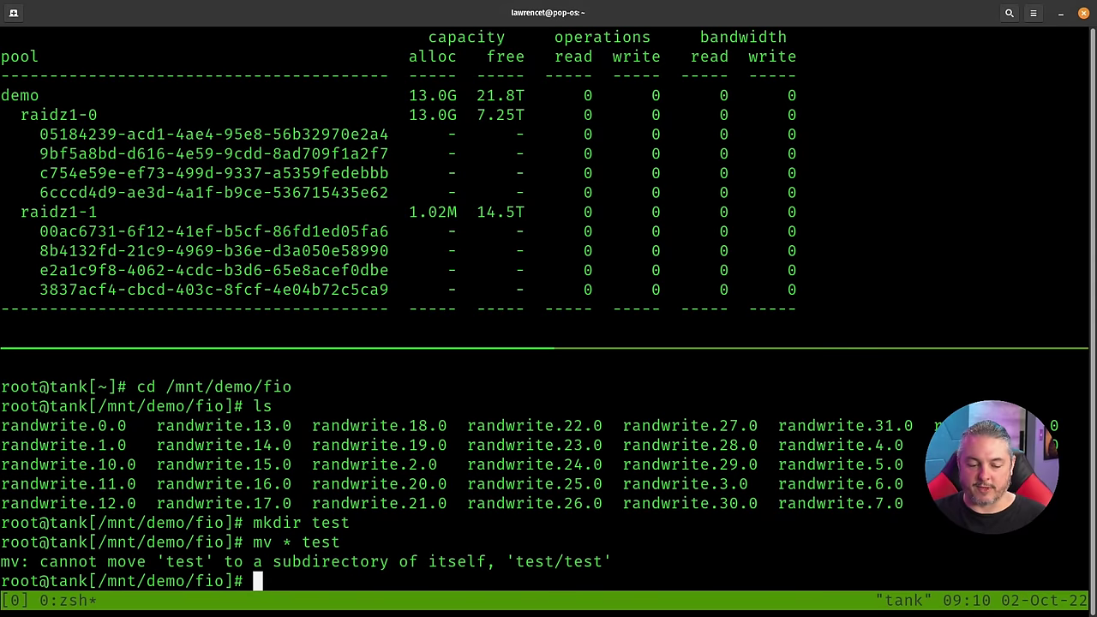
text(ls)
key(Return)
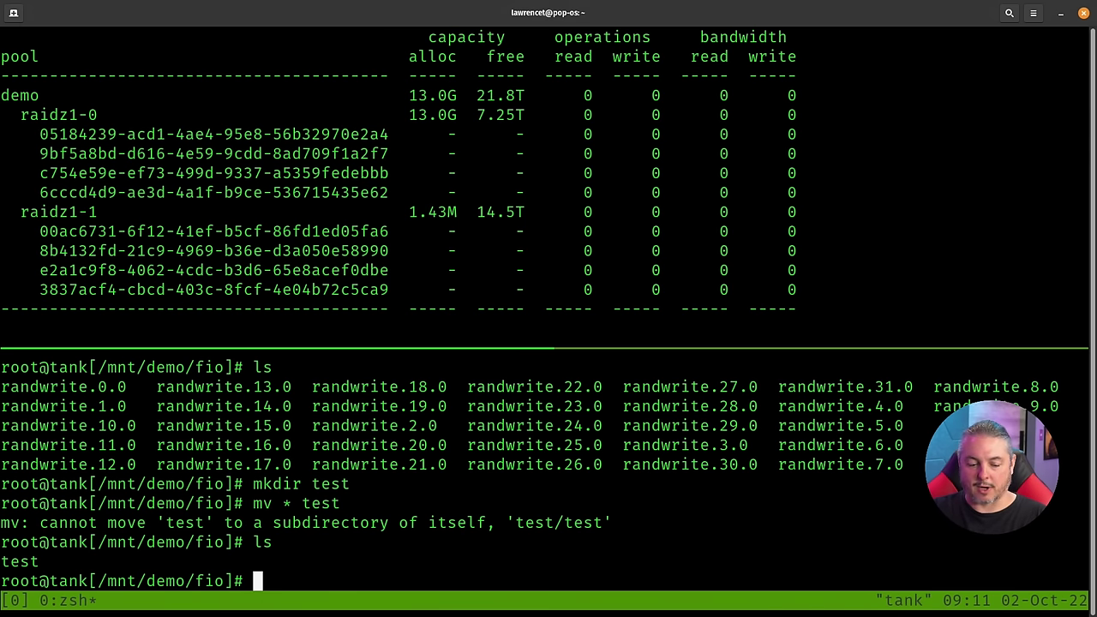
- Rerun the earlier fio random-read test in /mnt/demo/fio with 1M blocks, 256M size, 32 jobs and a 100-second runtime
key(Up)
key(Up)
key(Up)
key(Up)
key(Up)
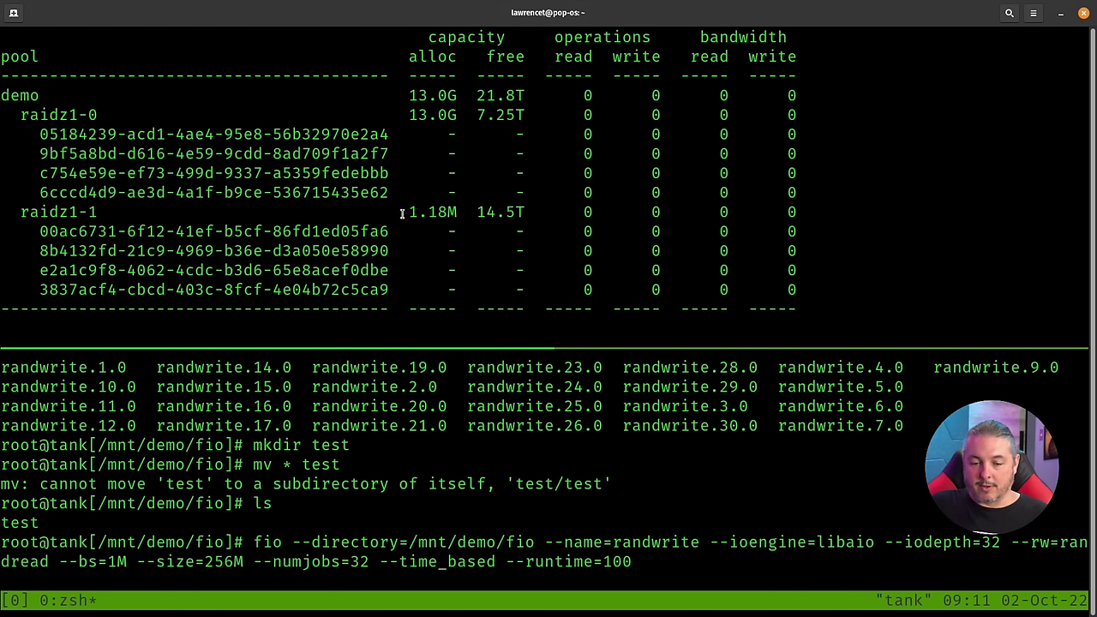
key(Return)
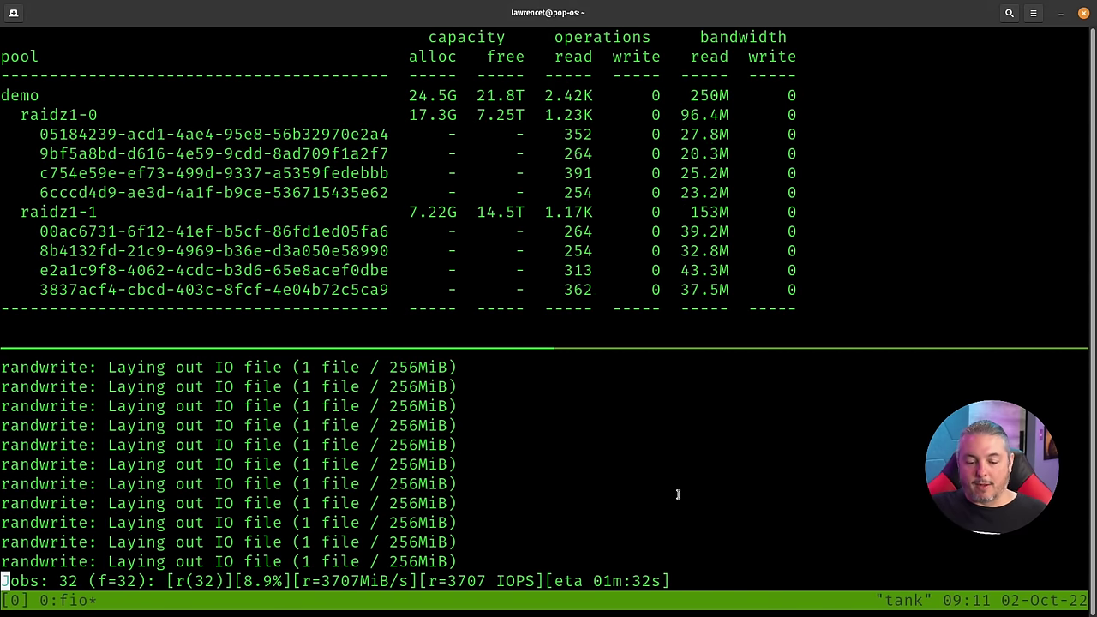
- Stop the running fio test and rerun the same random-read command with the runtime set to 900
key(ctrl+c)
key(Up)
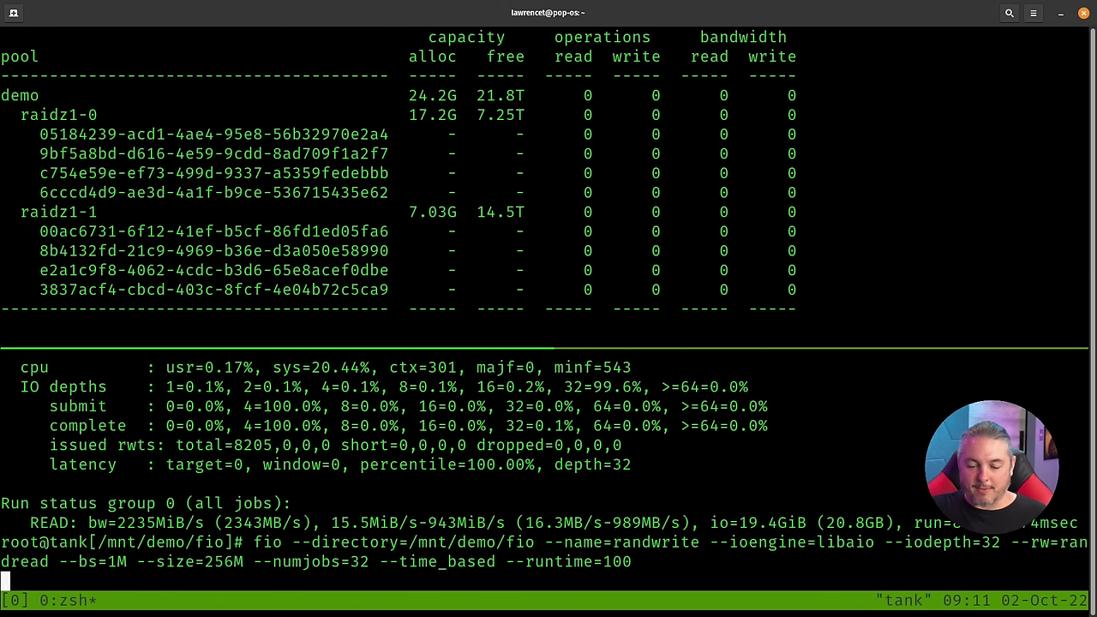
key(ctrl+Left)
key(ctrl+Left)
key(ctrl+Left)
key(ctrl+Left)
key(ctrl+Left)
key(ctrl+Left)
key(ctrl+Left)
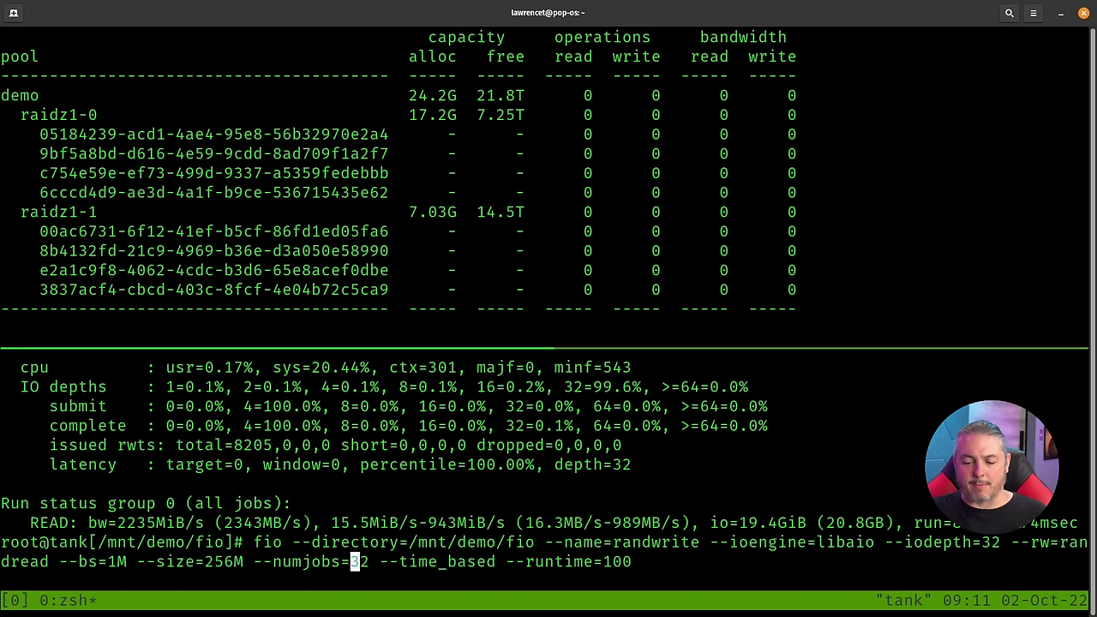
key(Right)
key(Right)
key(Right)
key(Right)
key(Right)
key(Right)
key(Right)
key(Right)
key(Right)
key(Right)
key(Right)
key(Right)
key(Right)
key(Right)
key(Right)
key(Right)
key(Right)
key(Right)
key(Right)
key(Right)
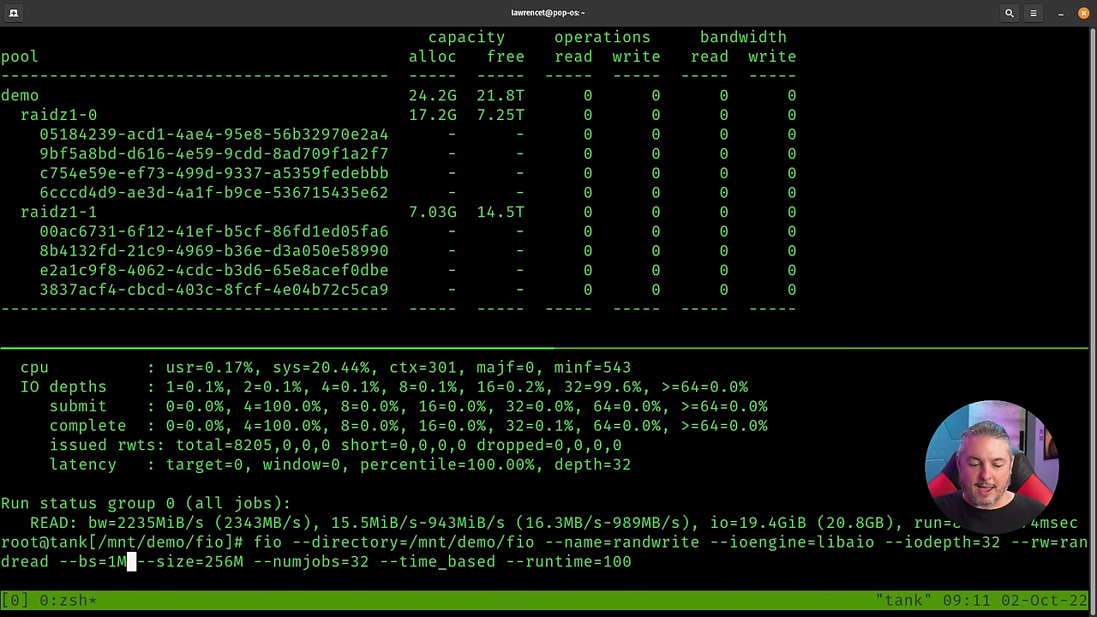
key(Right)
key(Right)
key(Right)
key(Right)
key(Right)
key(Right)
key(Right)
key(Right)
key(Right)
key(Right)
key(Right)
key(Right)
key(Right)
key(Right)
key(Right)
key(Right)
key(Right)
key(Right)
key(Right)
key(Right)
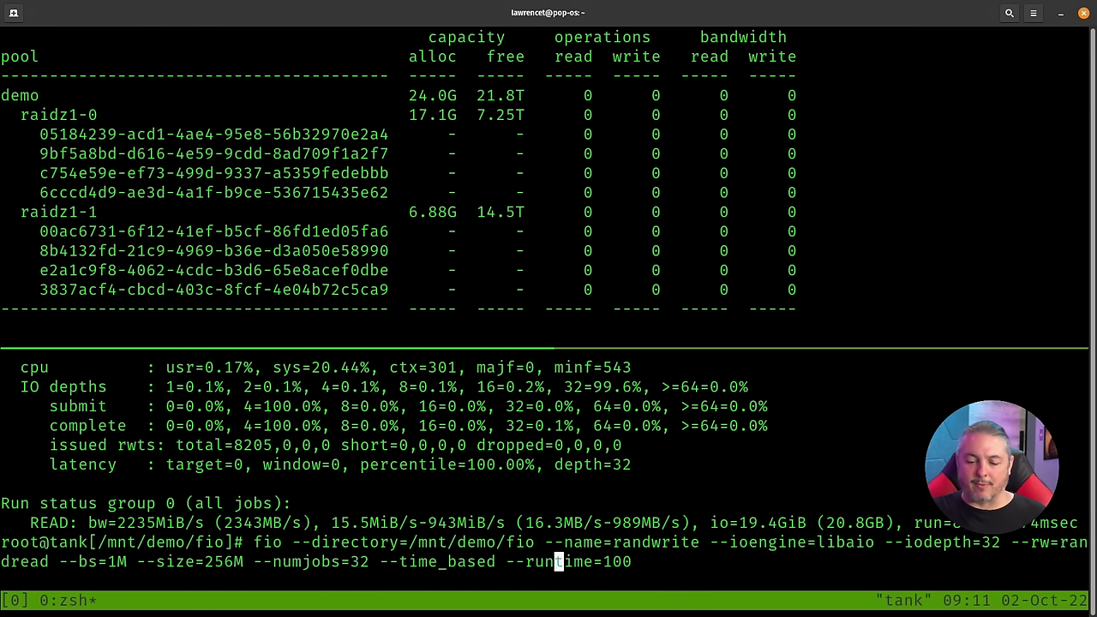
key(Left)
key(BackSpace)
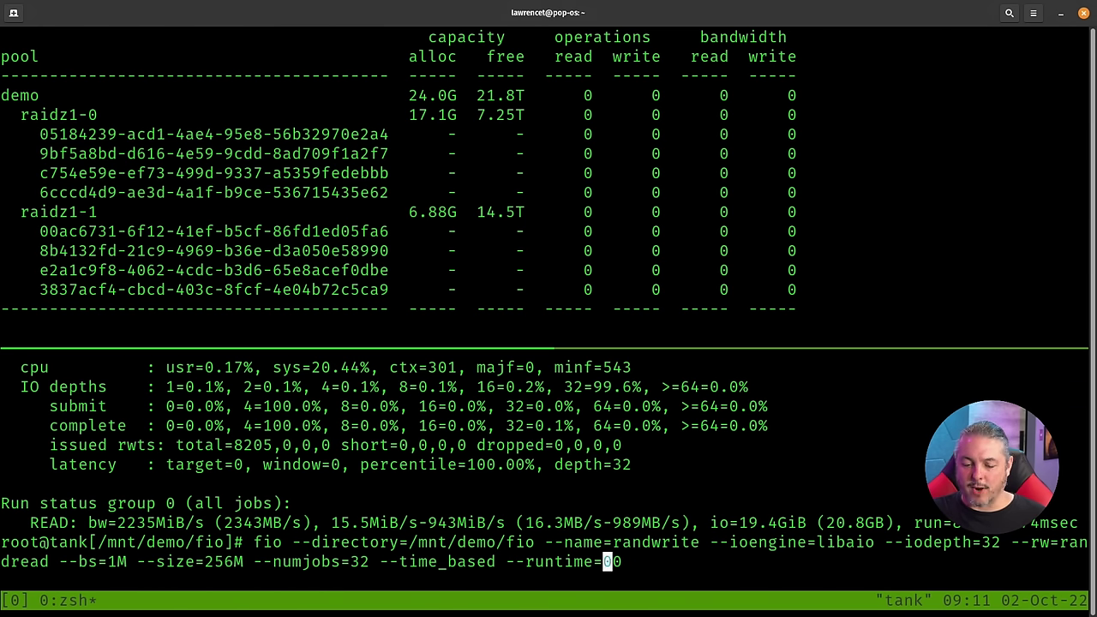
text(9)
key(Delete)
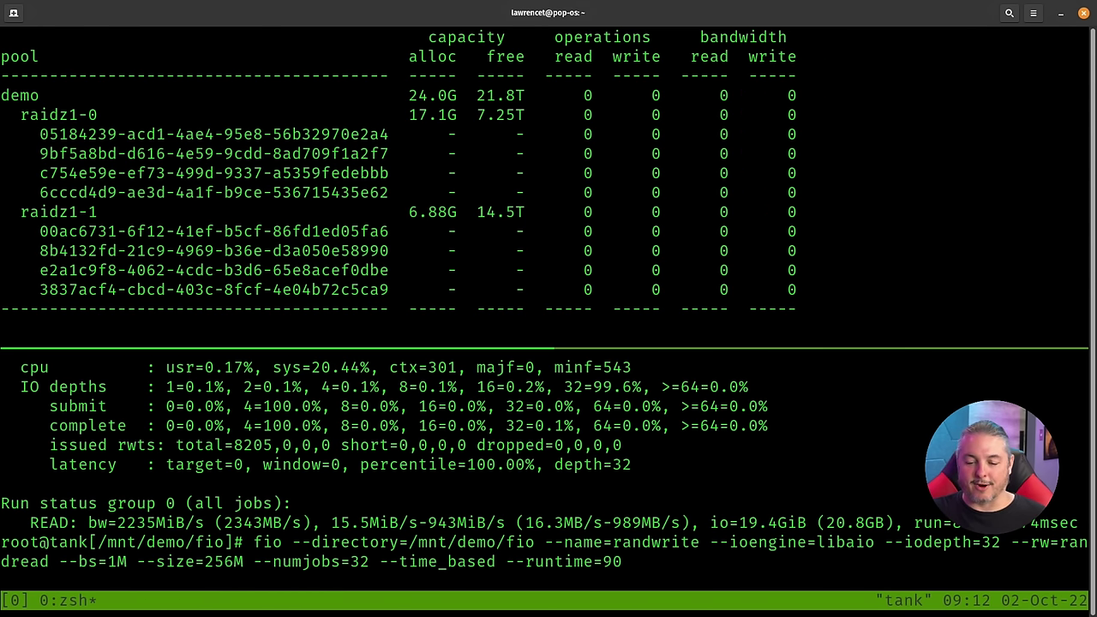
text(0)
key(Right)
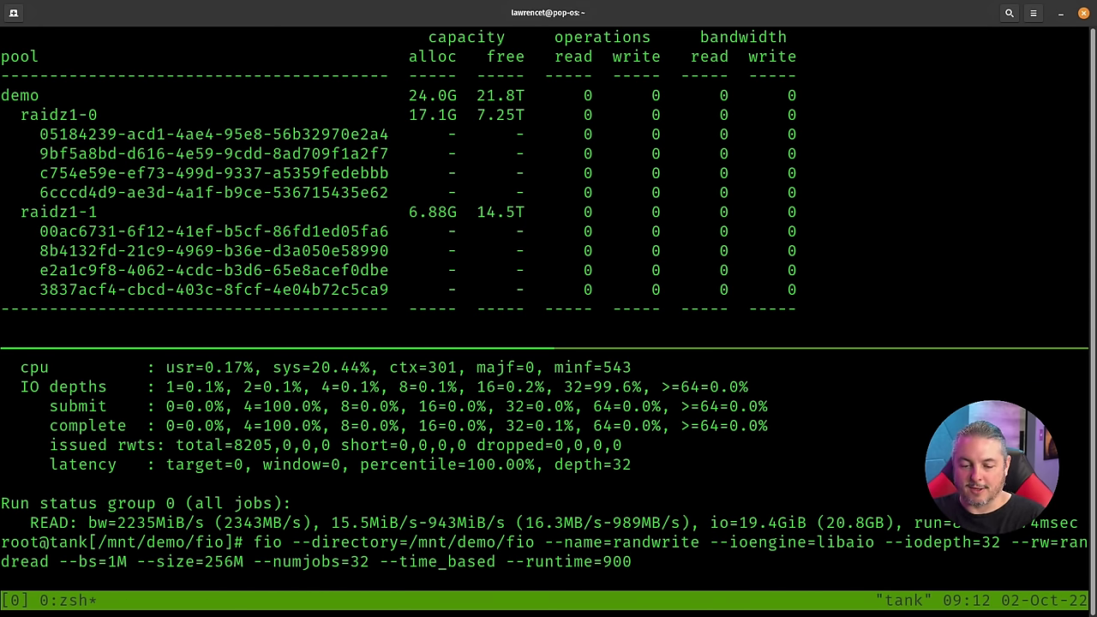
key(Return)
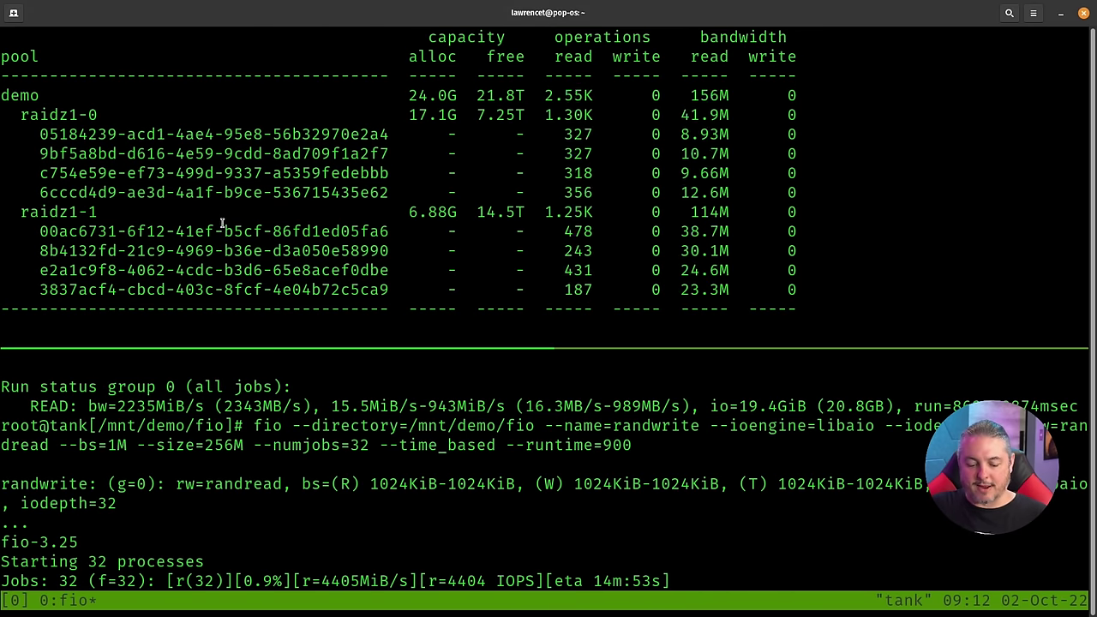
- Switch to the TrueNAS web interface and examine the dashboard's CPU, memory and storage information
key(super)
click(374, 333)
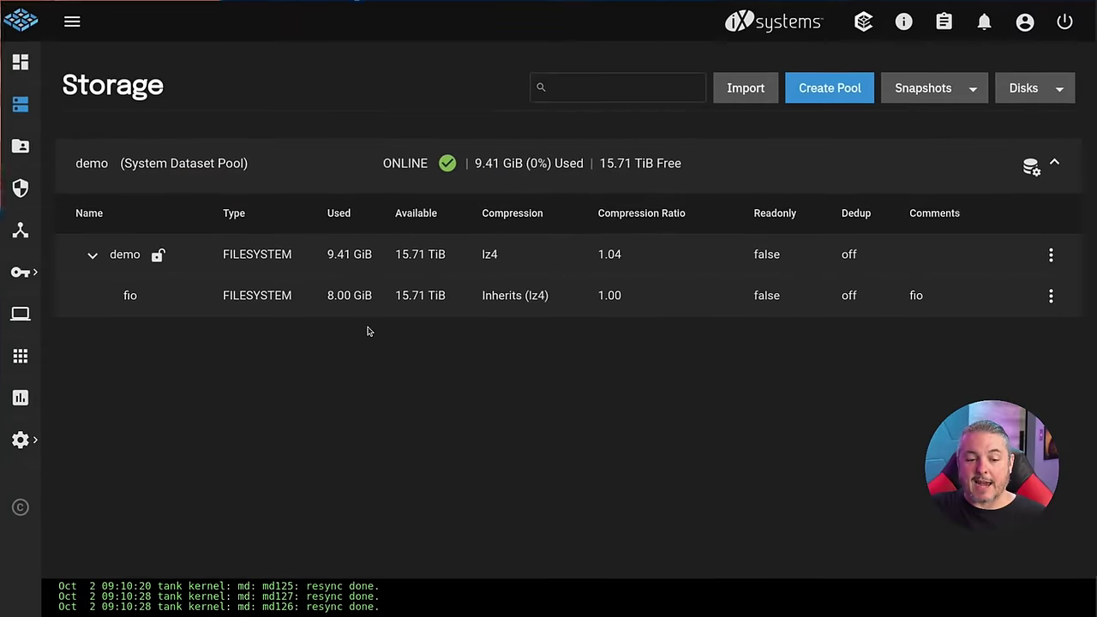
click(1032, 166)
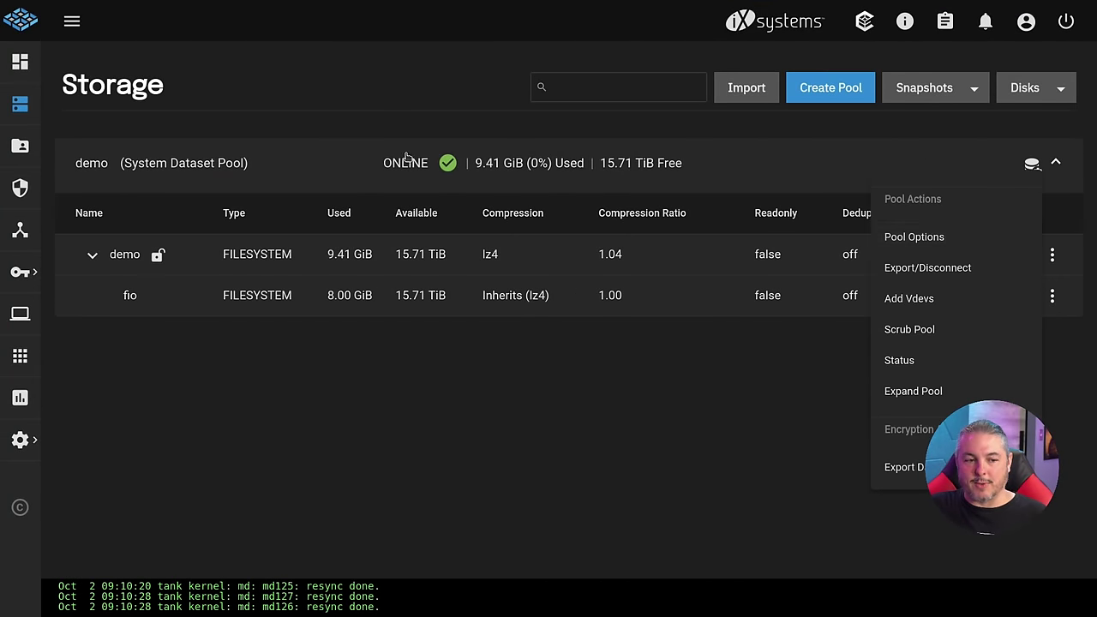
click(23, 69)
click(23, 69)
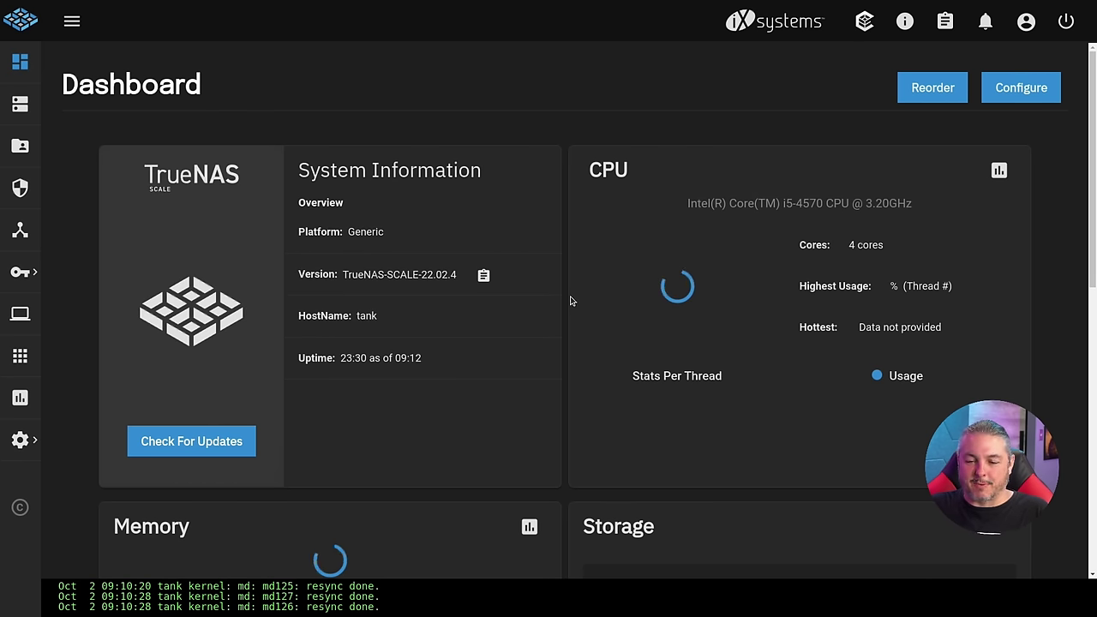
scroll(563, 301, down, 1)
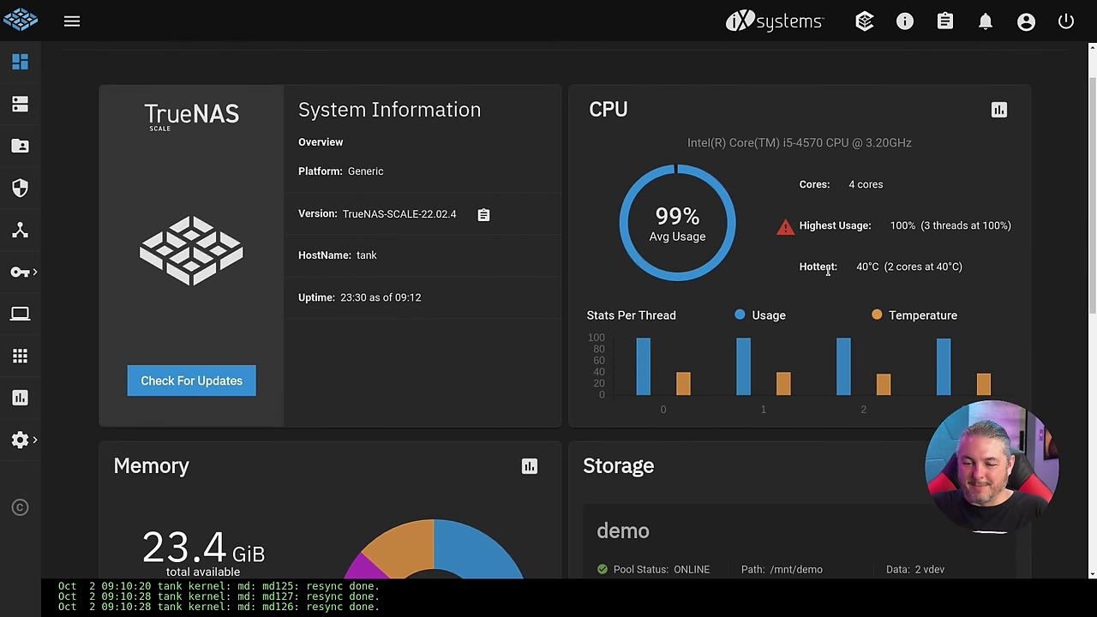
scroll(845, 293, down, 2)
scroll(514, 363, up, 3)
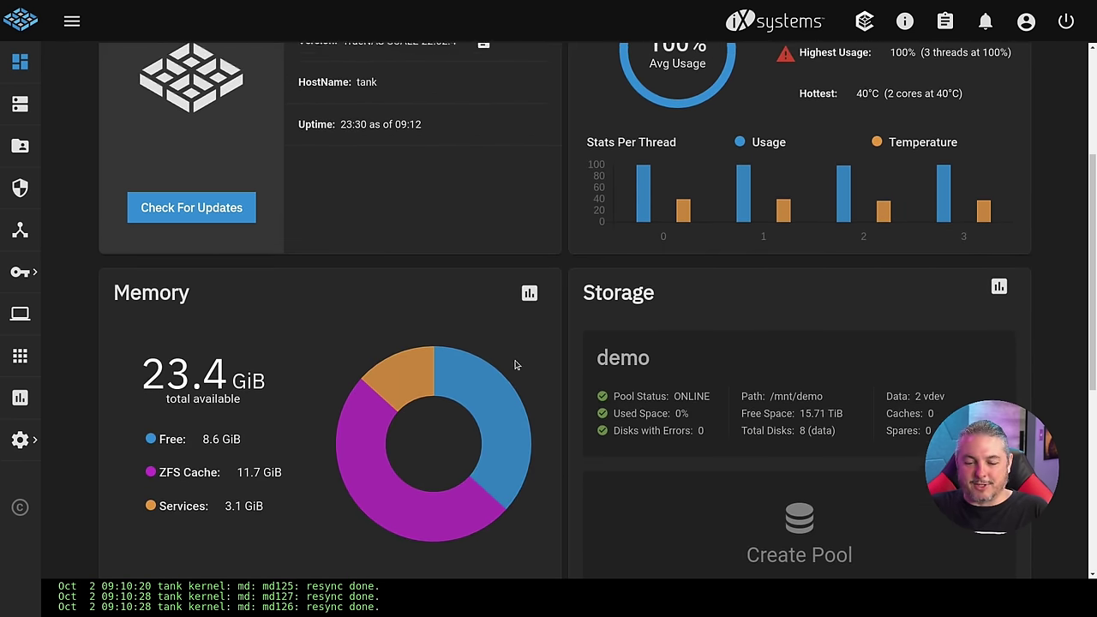
- Return to the storage overview and start adding vdevs to the demo pool
click(20, 104)
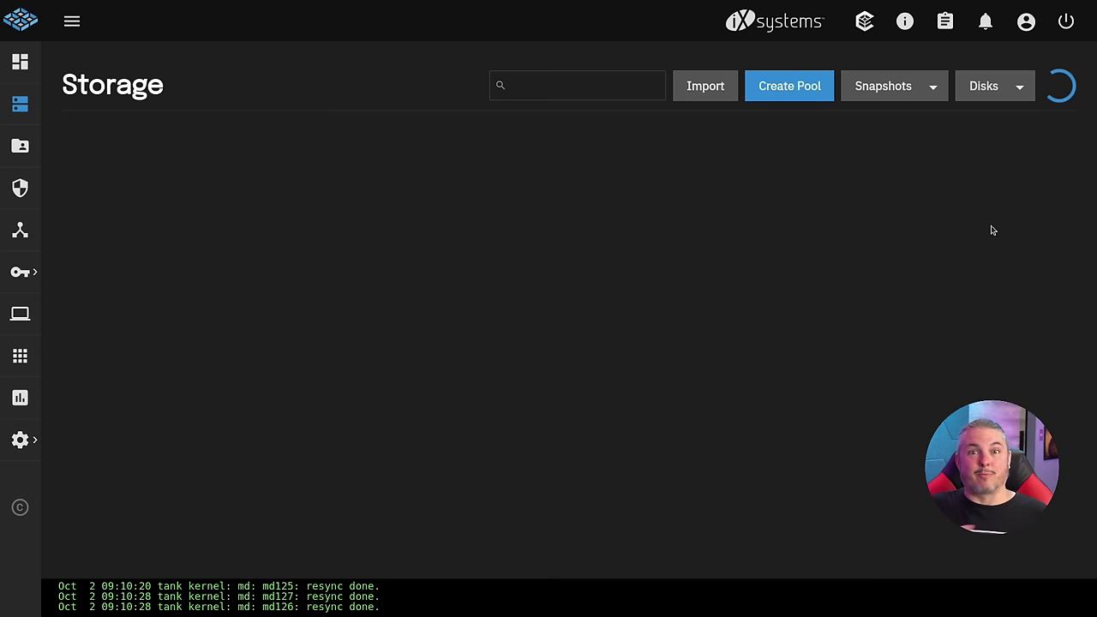
click(1033, 167)
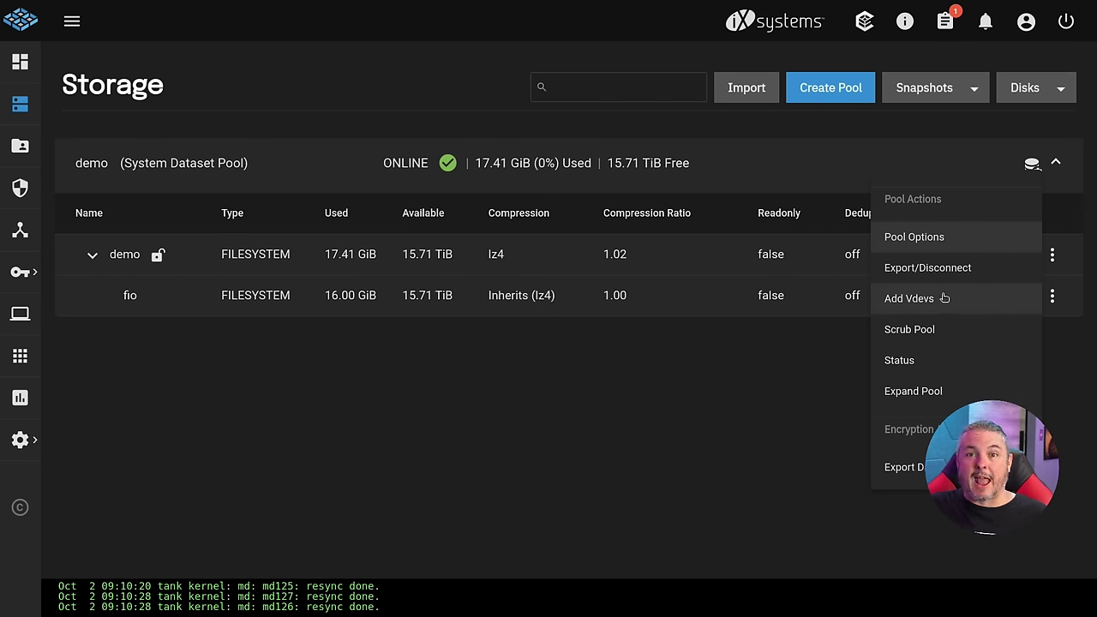
click(908, 298)
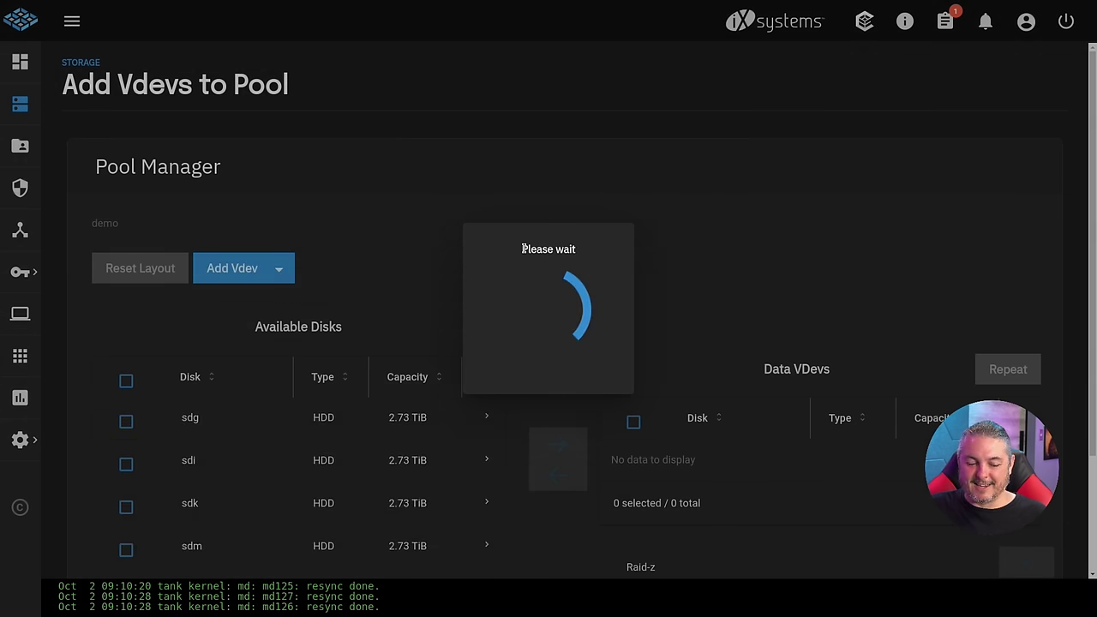
- Select all four available 2.73 TiB disks (sdg, sdi, sdk, sdm) and move them into the data vdev
scroll(525, 253, down, 3)
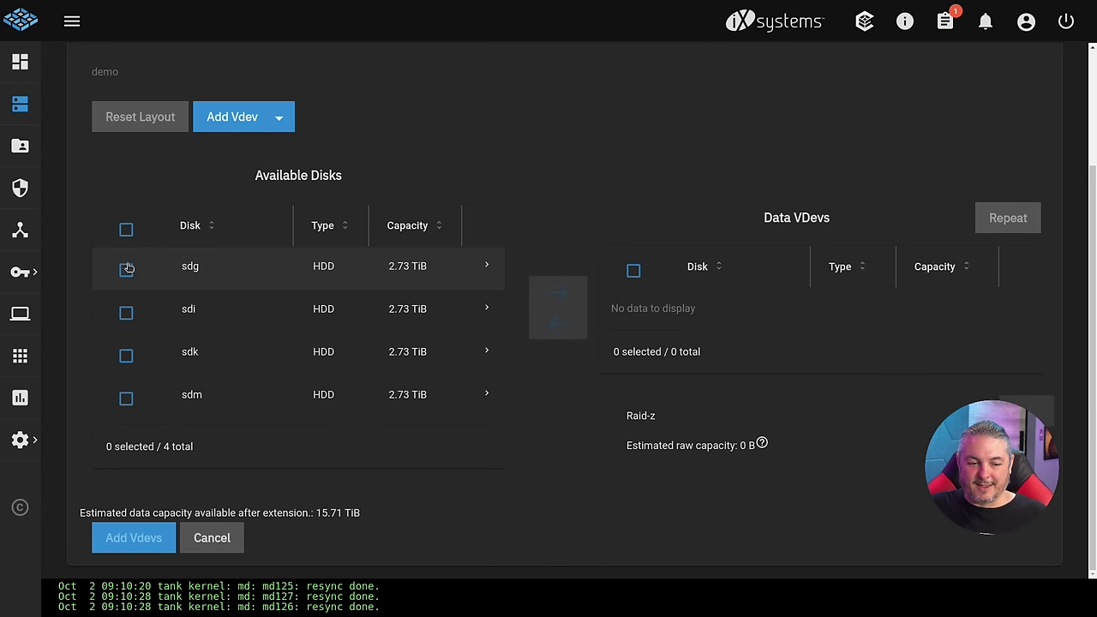
click(126, 230)
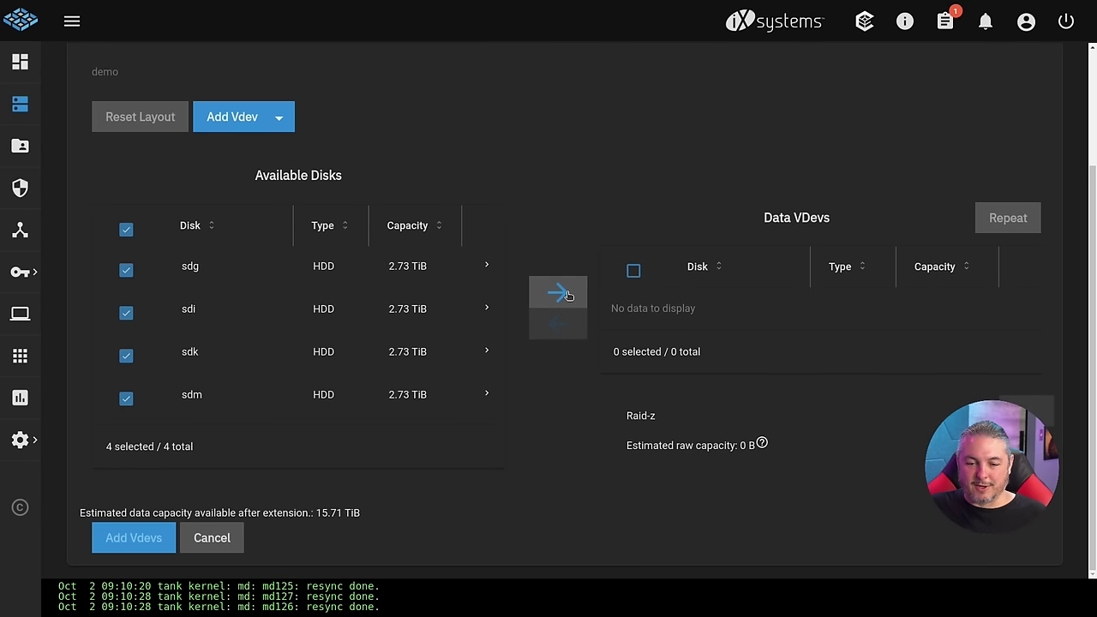
click(563, 292)
scroll(600, 291, down, 3)
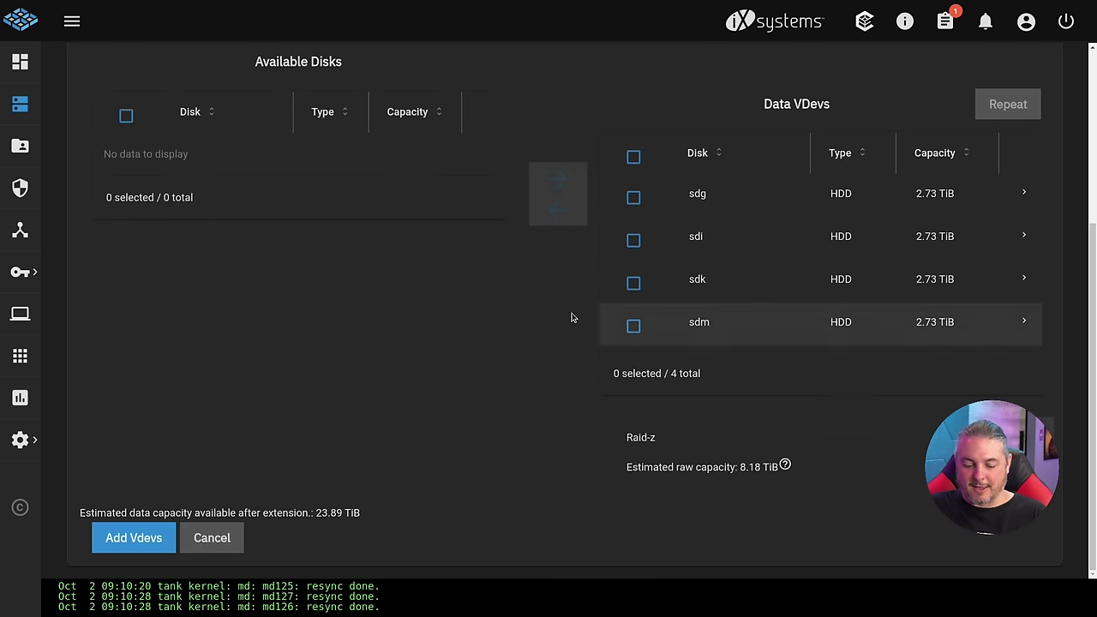
- Switch to the terminal and heighten the upper zpool iostat pane by about five lines
key(super)
click(708, 304)
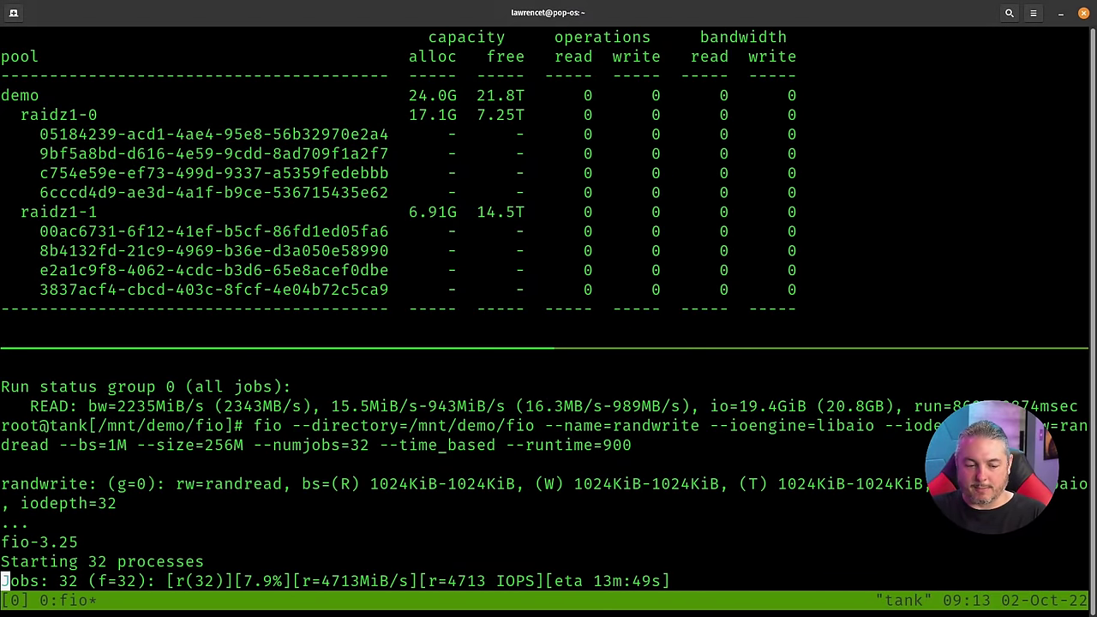
drag(558, 349, 558, 445)
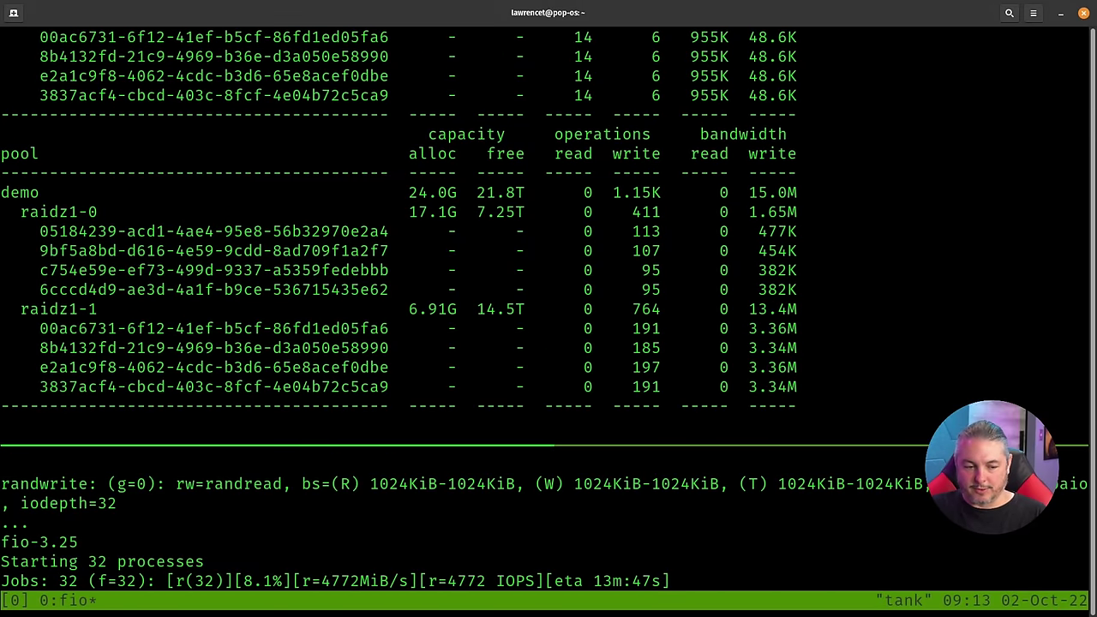
- Switch to the TrueNAS web interface and add the four-disk Raid-z data vdev to the demo pool, confirming that the added disks are erased
key(super)
click(420, 303)
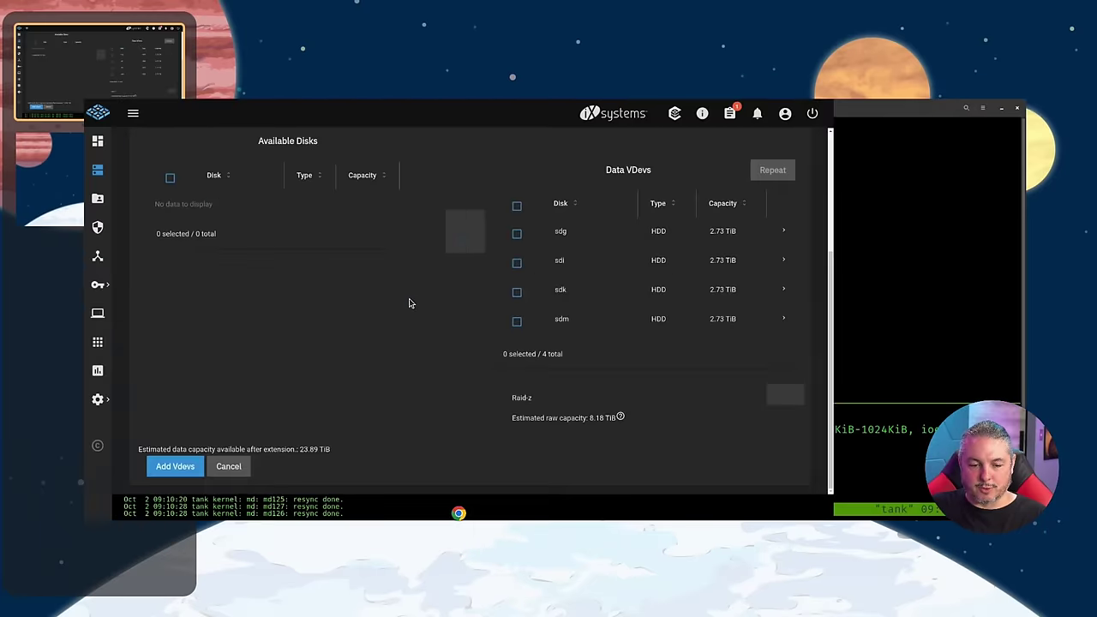
click(137, 540)
click(283, 354)
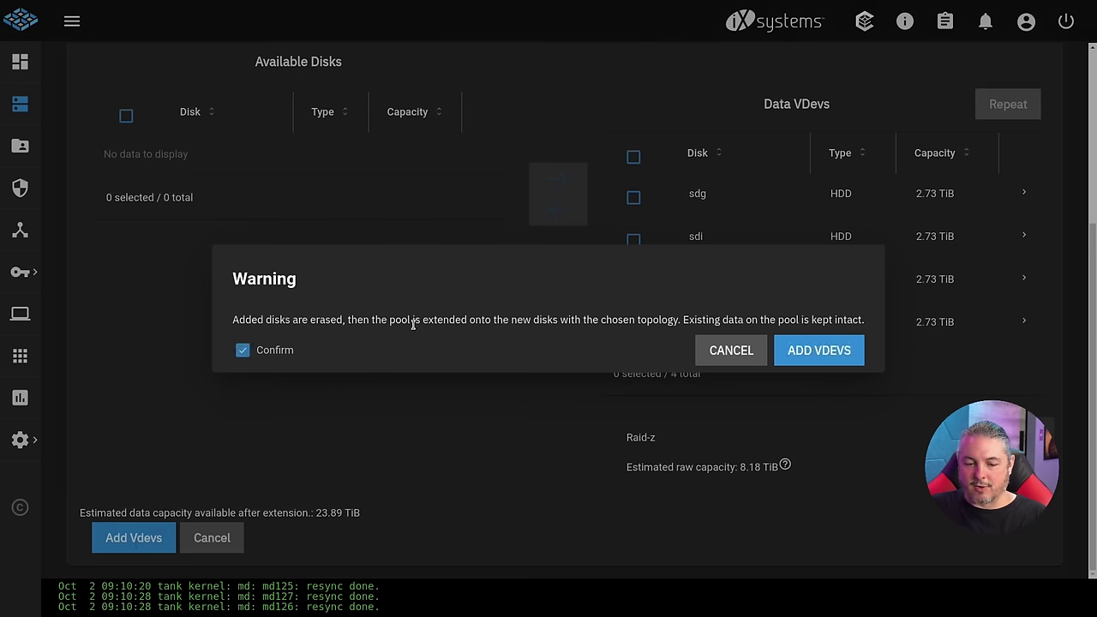
click(813, 349)
- Monitor the pool extension by alternating between the terminal's zpool iostat output and the TrueNAS Add Vdevs progress
key(super)
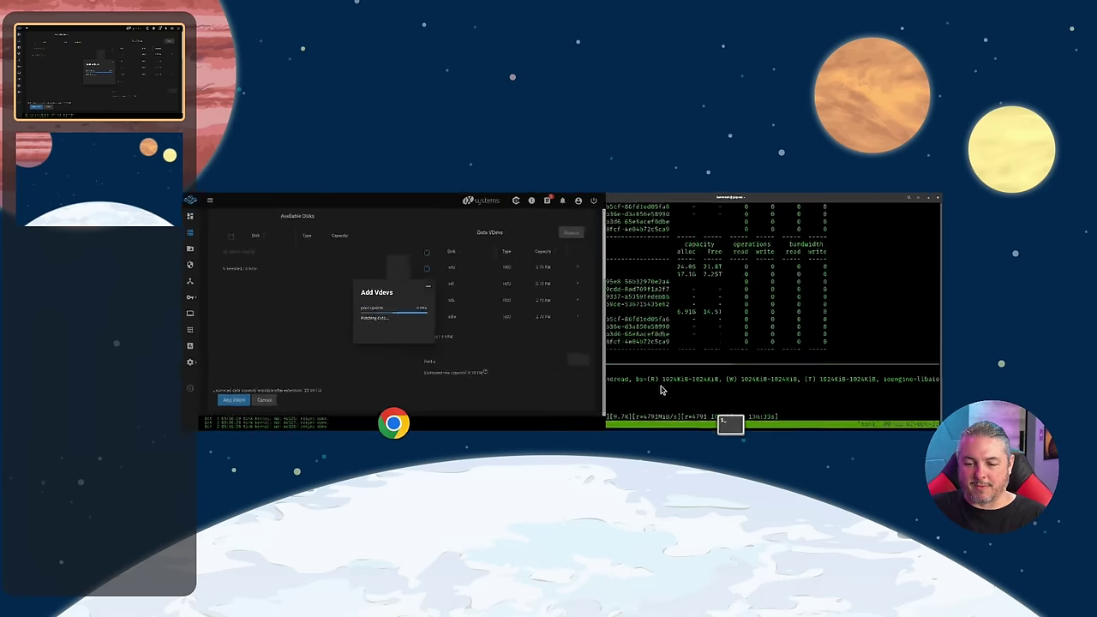
click(686, 366)
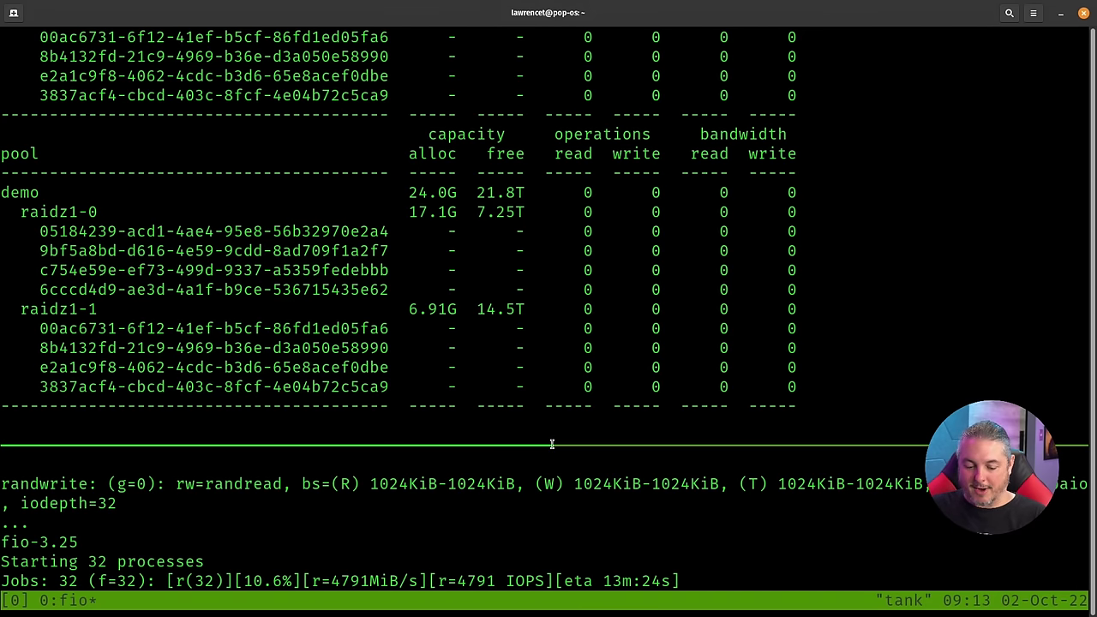
key(super)
click(375, 318)
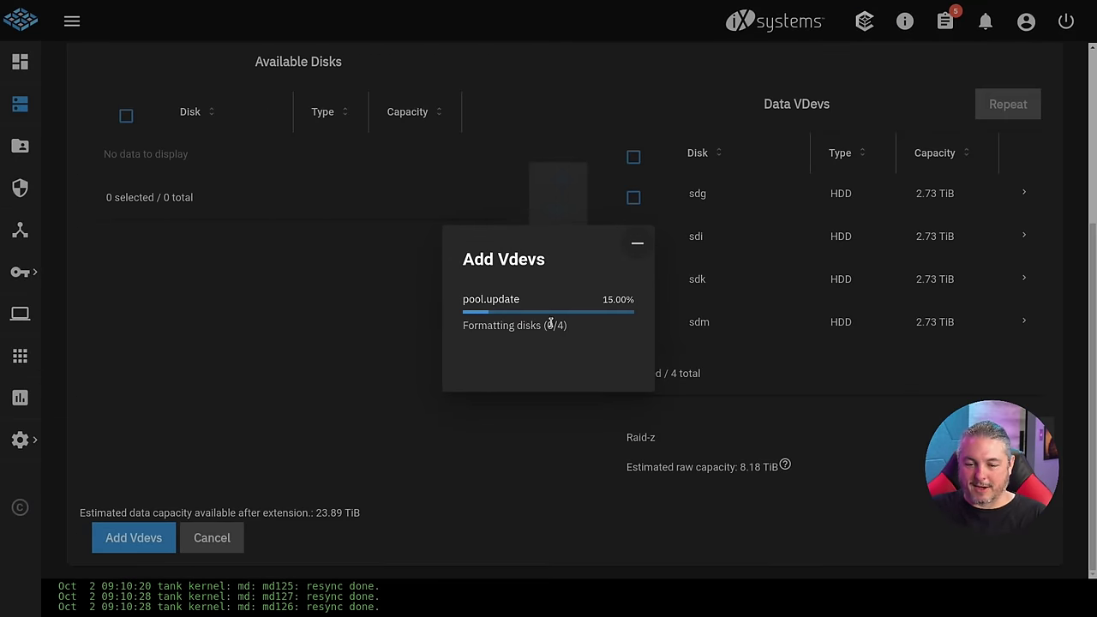
key(super)
click(712, 335)
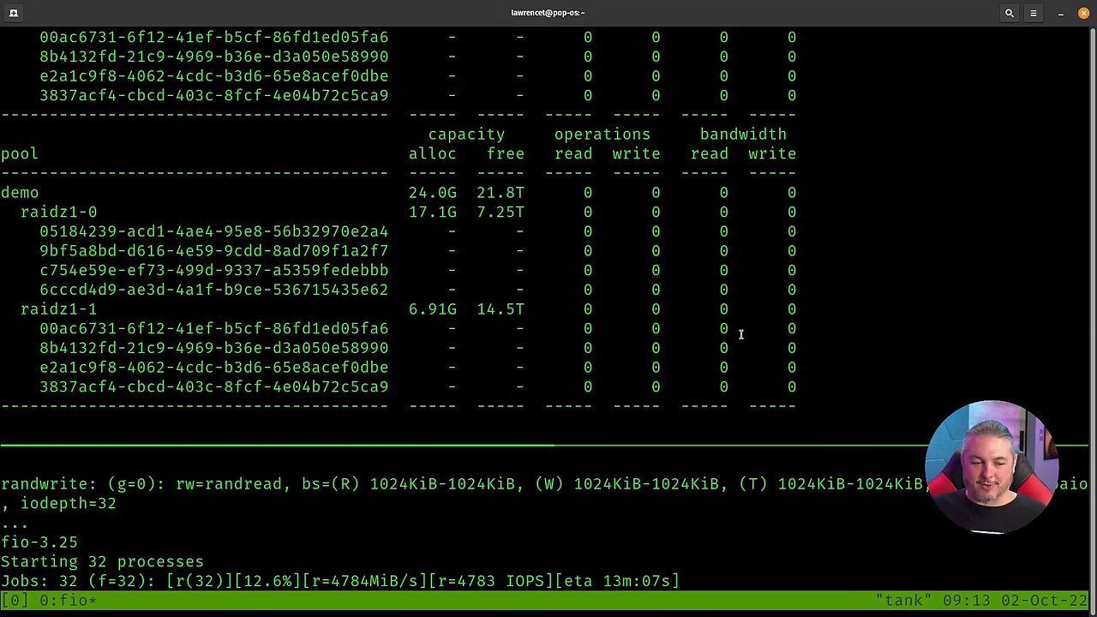
click(742, 339)
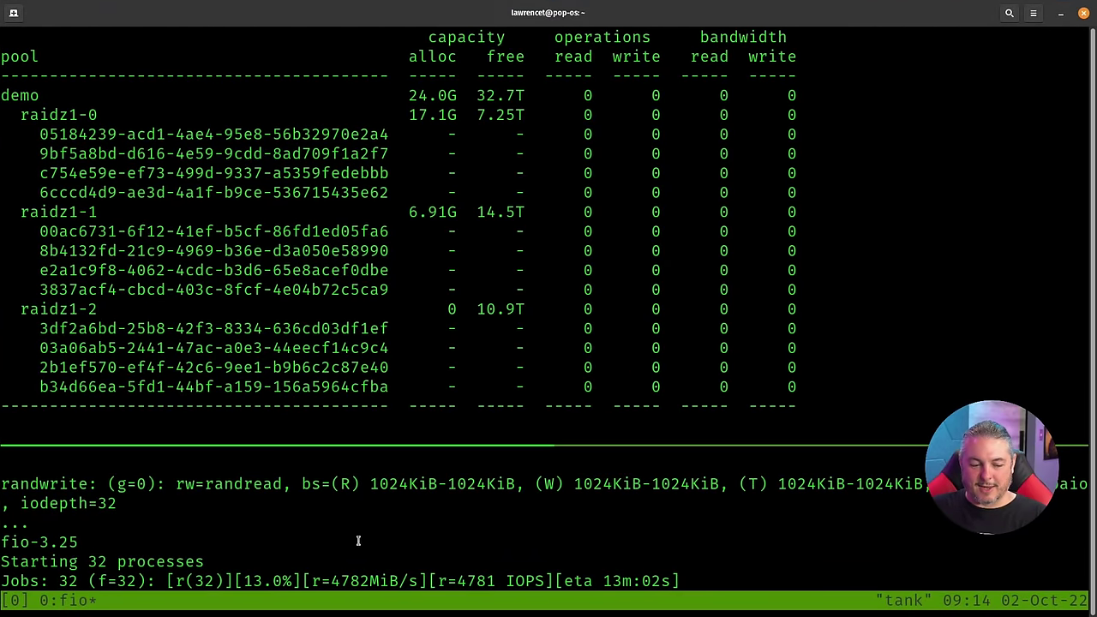
- Compare the remaining Add Vdevs progress in TrueNAS with the terminal's vdev listing, and check the storage overview
key(super)
click(540, 325)
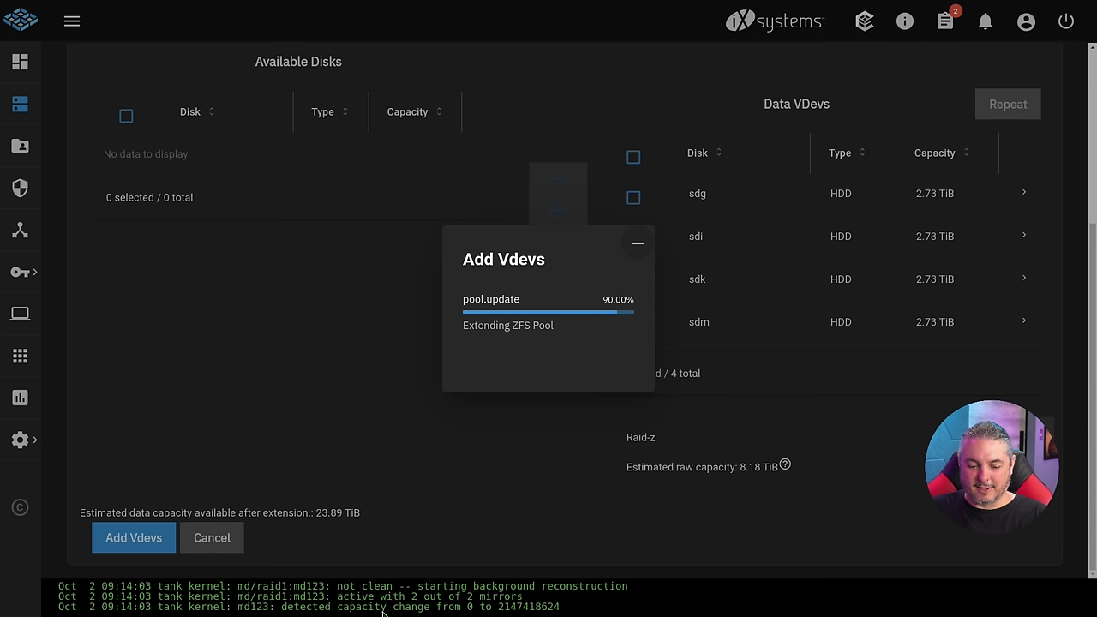
key(super)
click(727, 388)
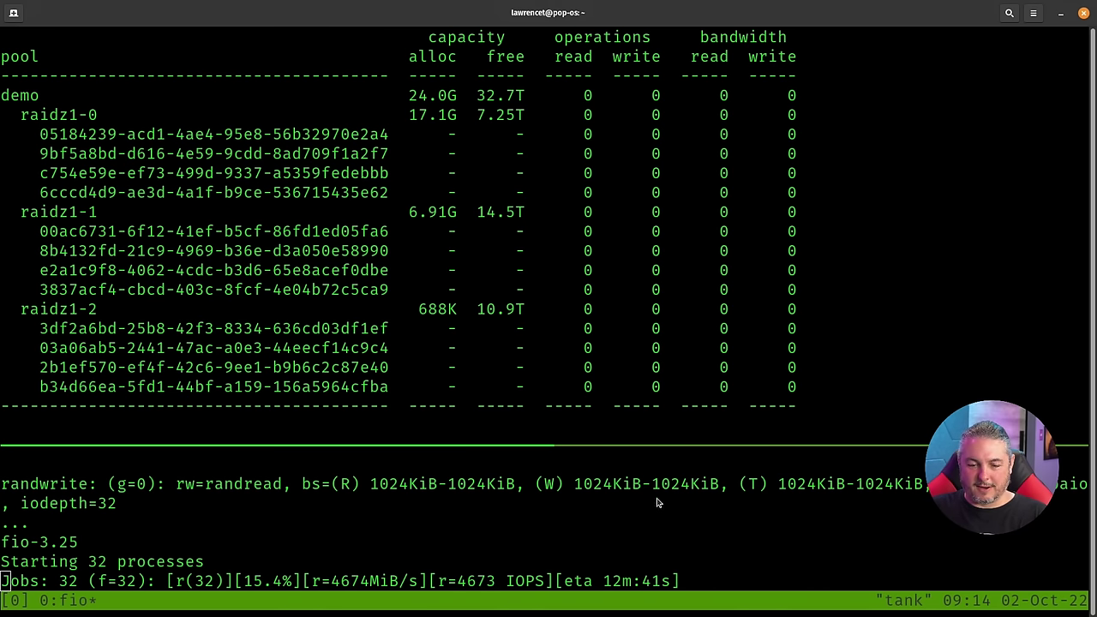
key(super)
click(548, 323)
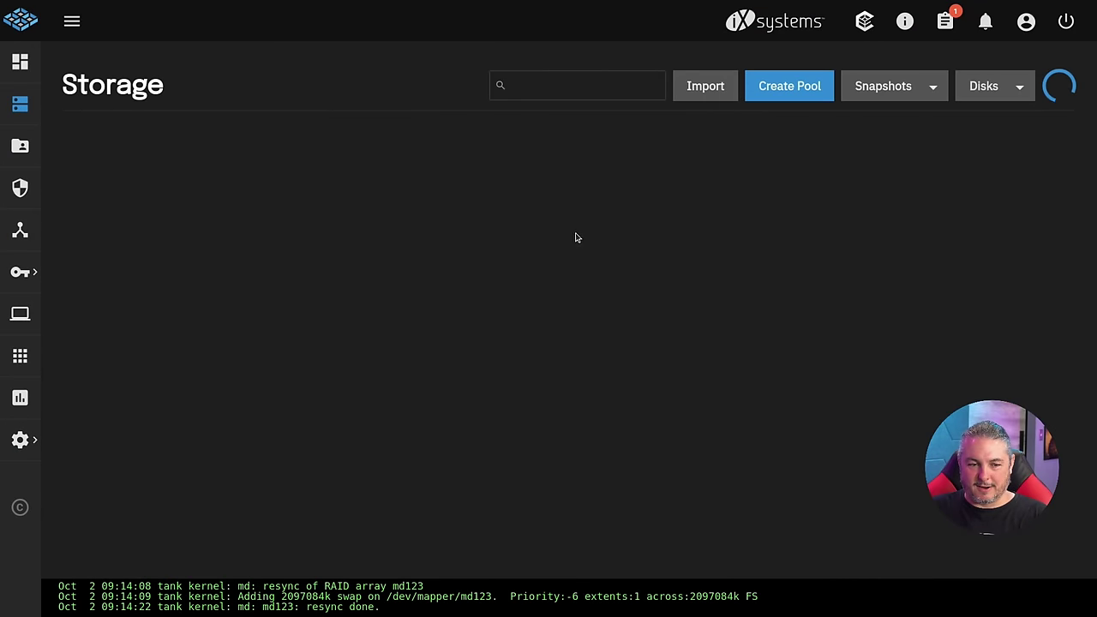
- Switch to the terminal, stop the running fio random-read test and rerun the same command
key(super)
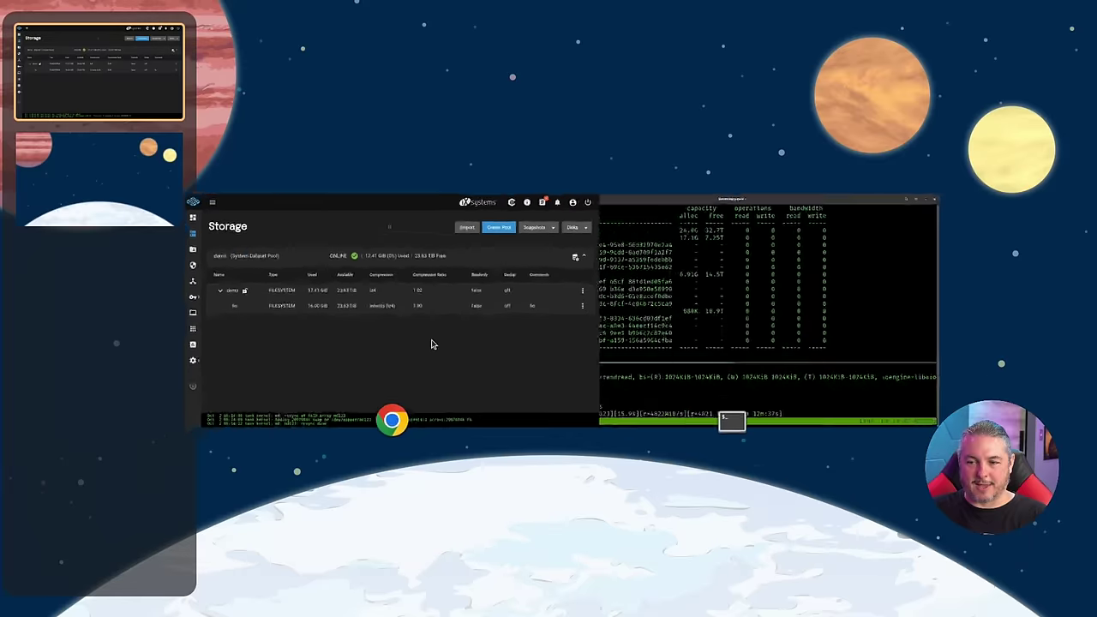
click(734, 374)
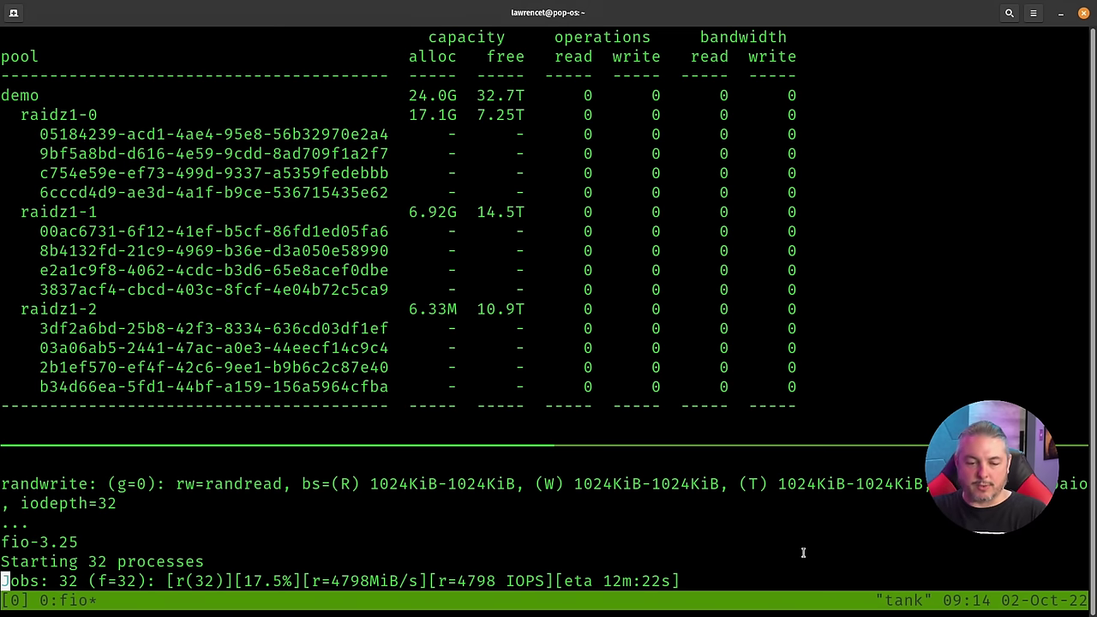
key(ctrl+c)
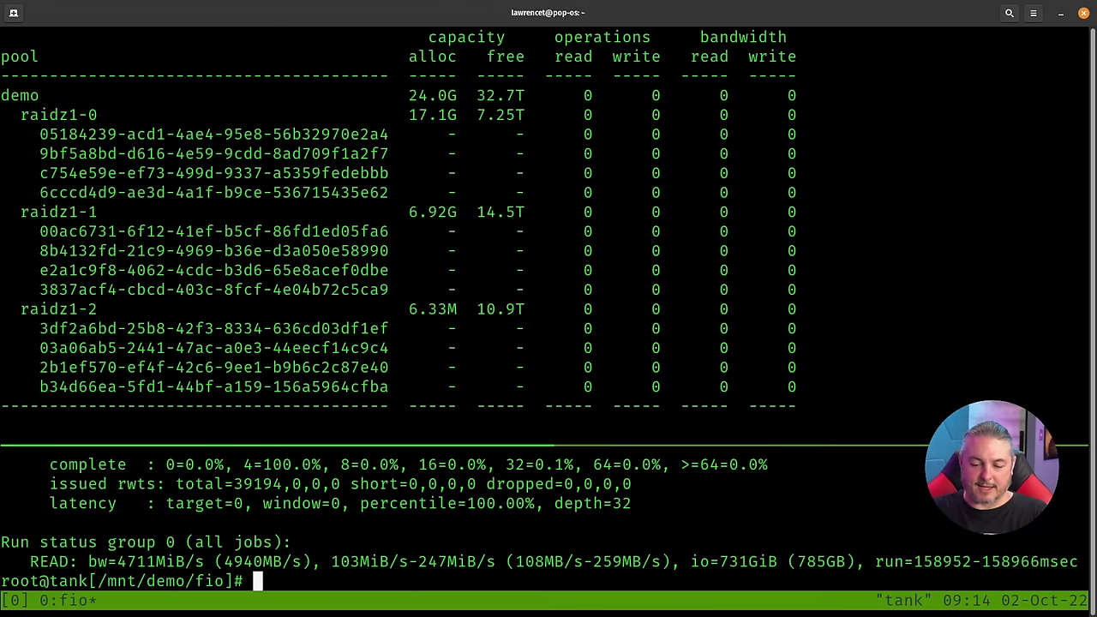
key(Up)
key(Return)
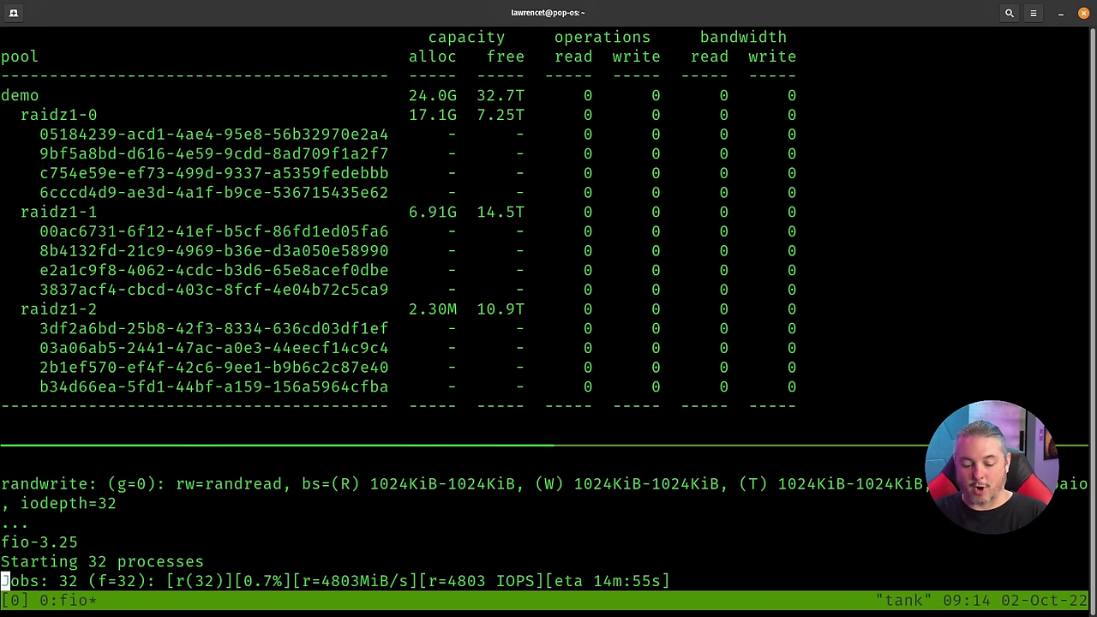
- Stop the fio test, list the contents of /mnt/demo/fio and delete all randwrite test files there with rm *
key(ctrl+c)
text(ls)
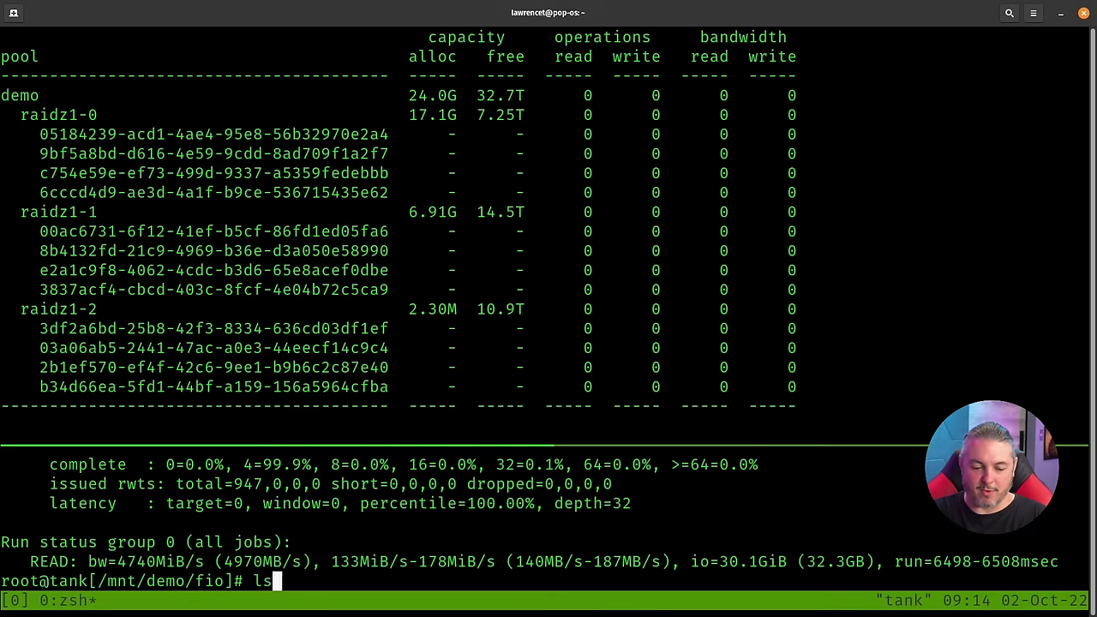
key(Return)
text(rm *)
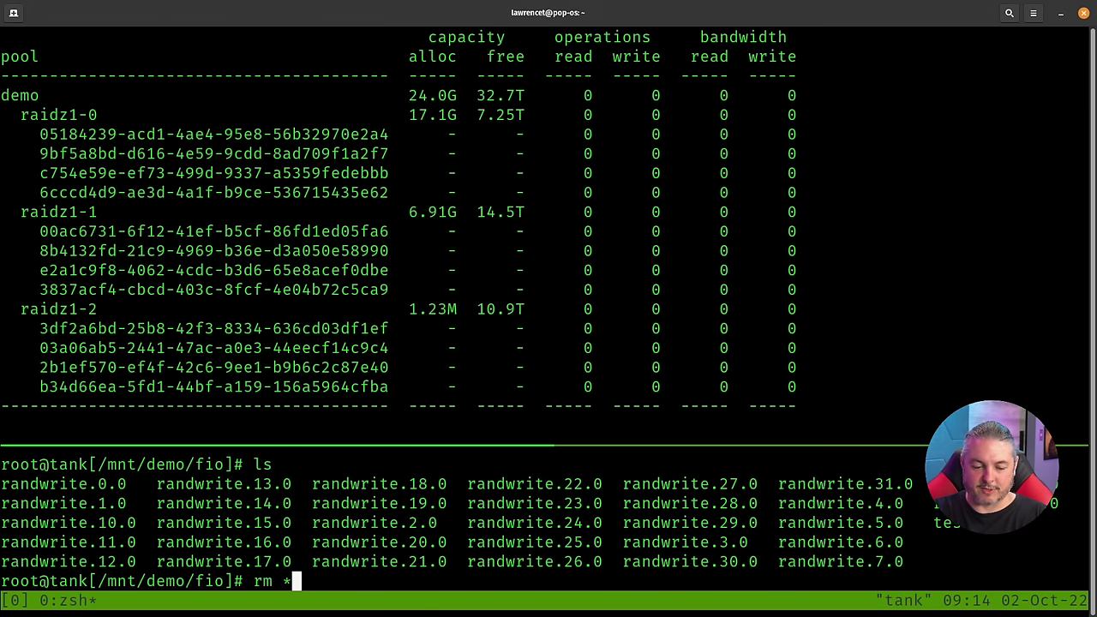
key(Return)
text(y)
key(Return)
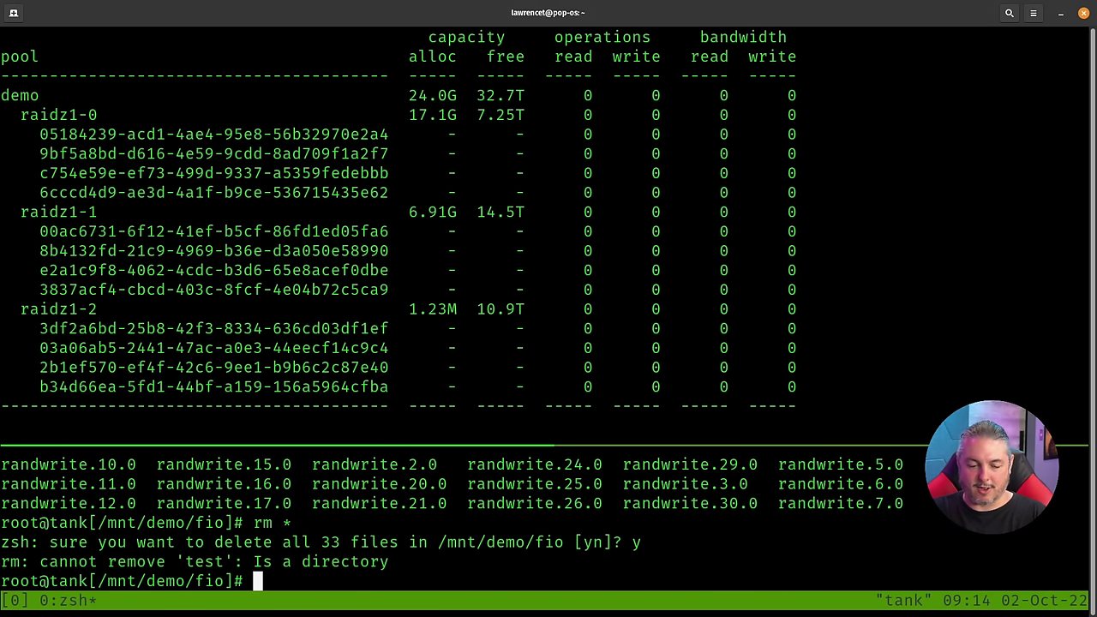
- Run the fio randread test in /mnt/demo/fio with 1M blocks, 256M size, 32 jobs, iodepth 32 and a 900-second runtime
text(fi)
key(Right)
key(Return)
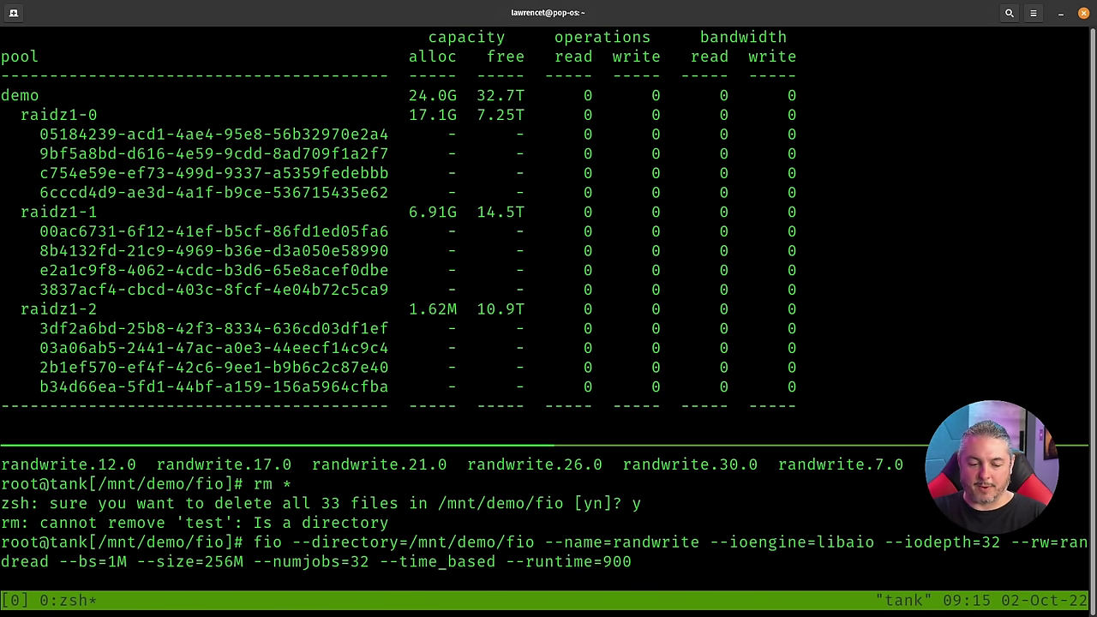